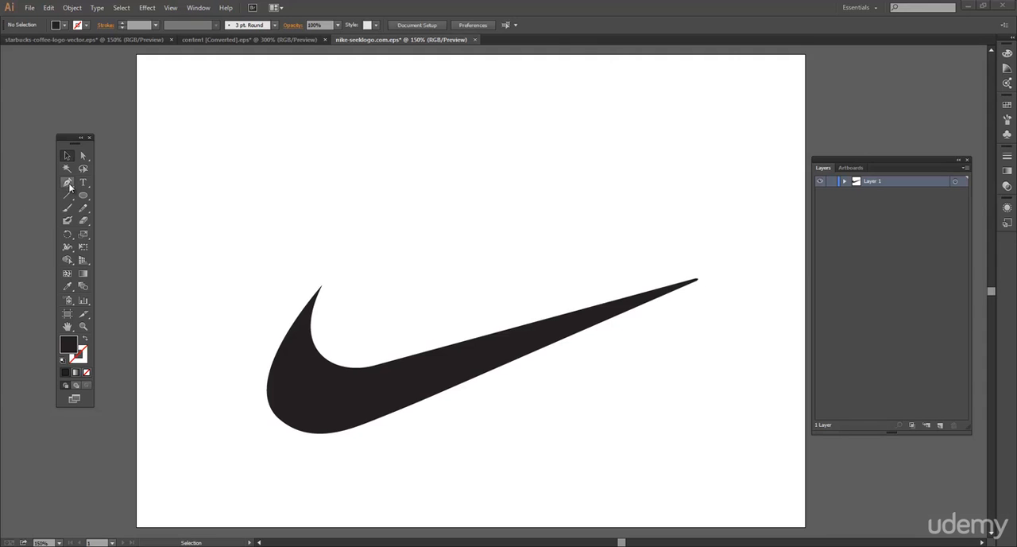
Select the swoosh directly and examine the anchor points and curve handles at its tip, base and inner curve
click(68, 182)
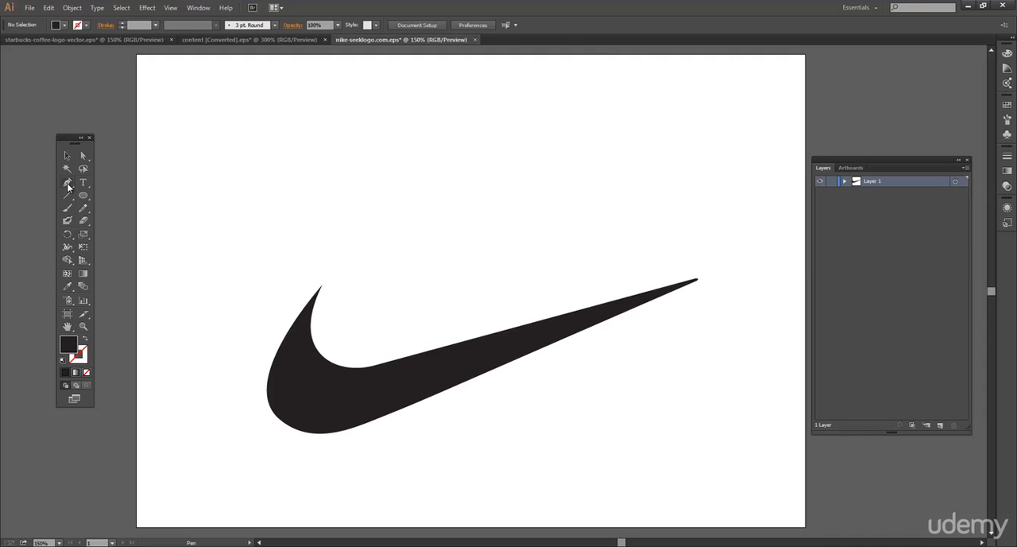
click(67, 182)
key(a)
click(316, 363)
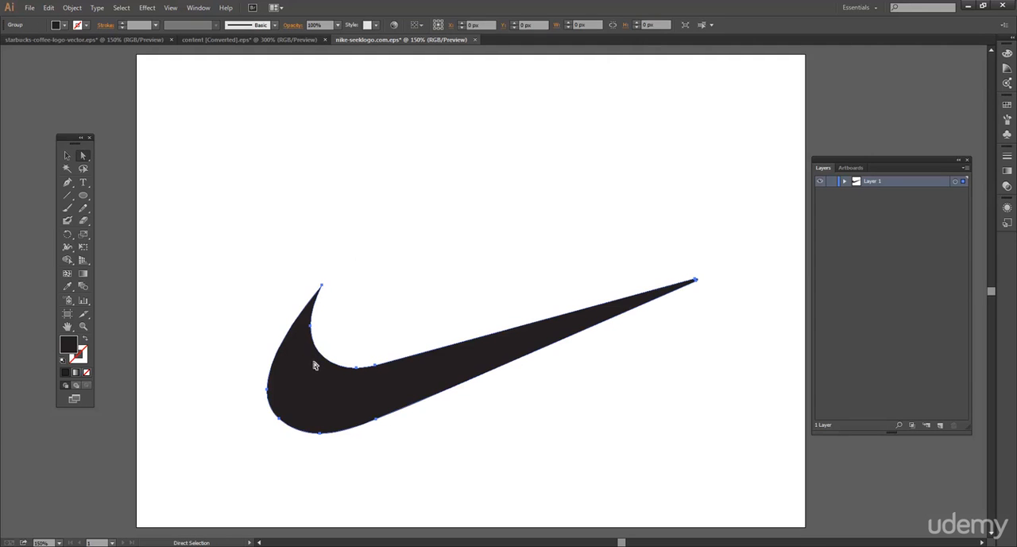
click(322, 286)
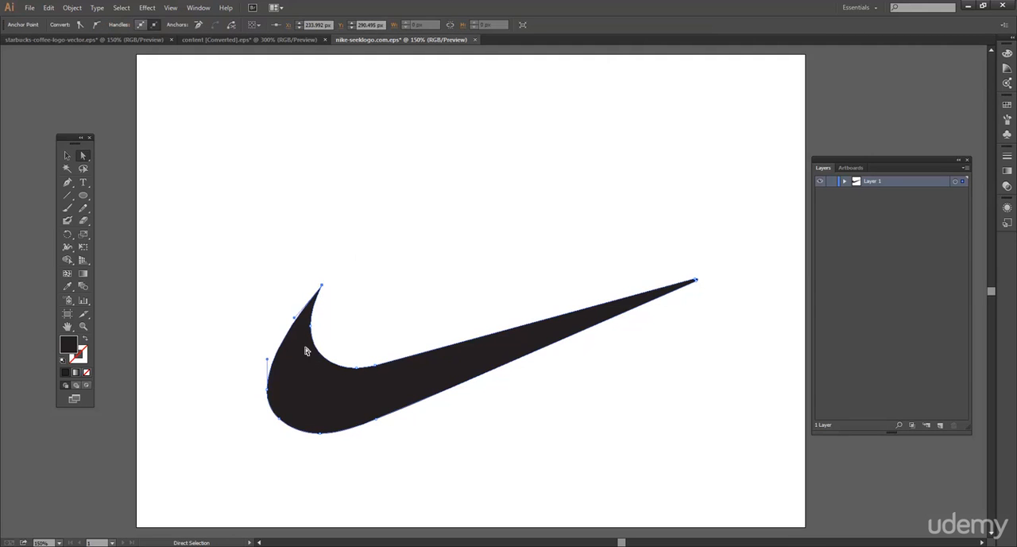
click(320, 433)
click(407, 406)
click(358, 368)
click(377, 421)
Try reshaping the swoosh's lower edge by moving its bottom anchor points and their direction handles
drag(435, 400, 439, 377)
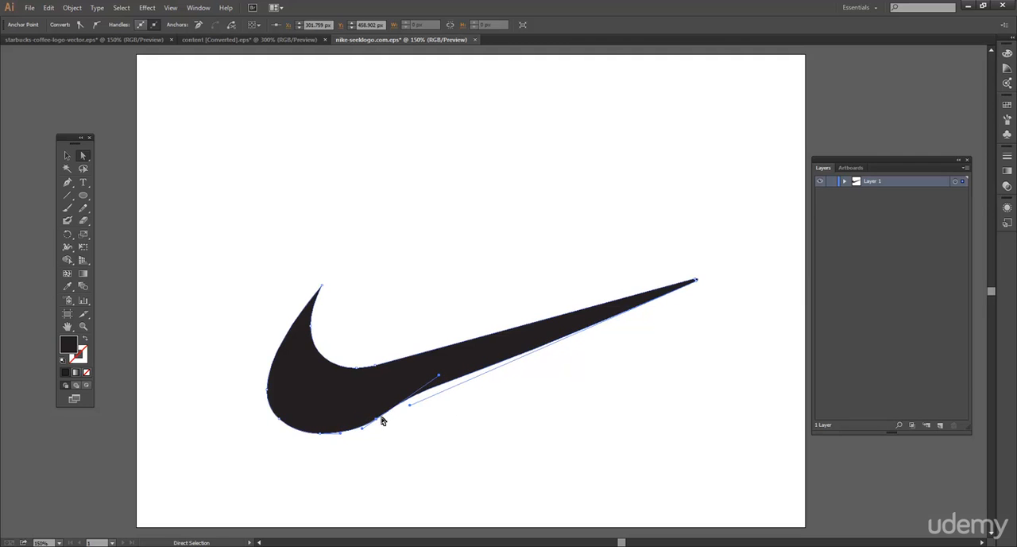
click(696, 282)
click(376, 422)
drag(441, 380, 435, 427)
drag(360, 419, 313, 392)
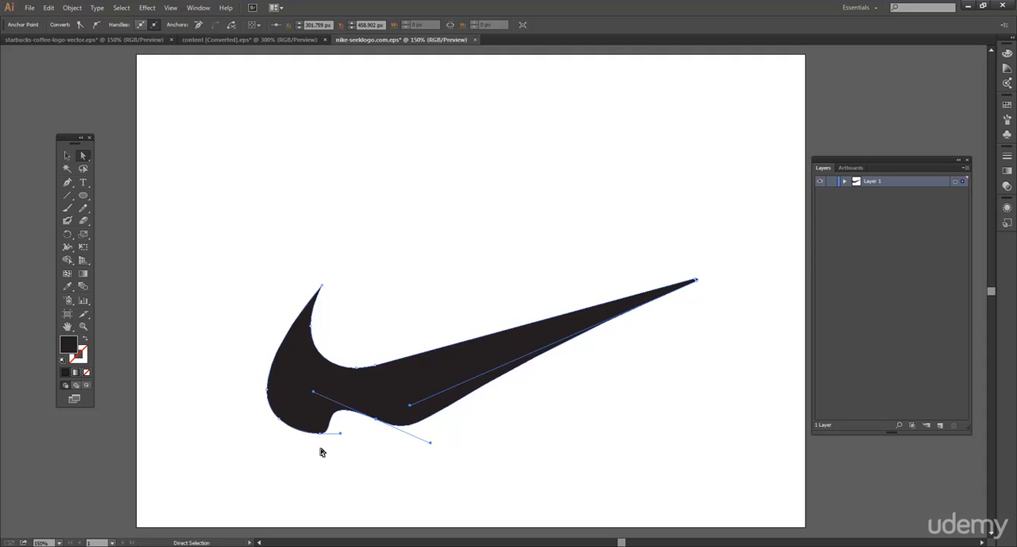
drag(319, 436, 351, 464)
drag(322, 431, 326, 441)
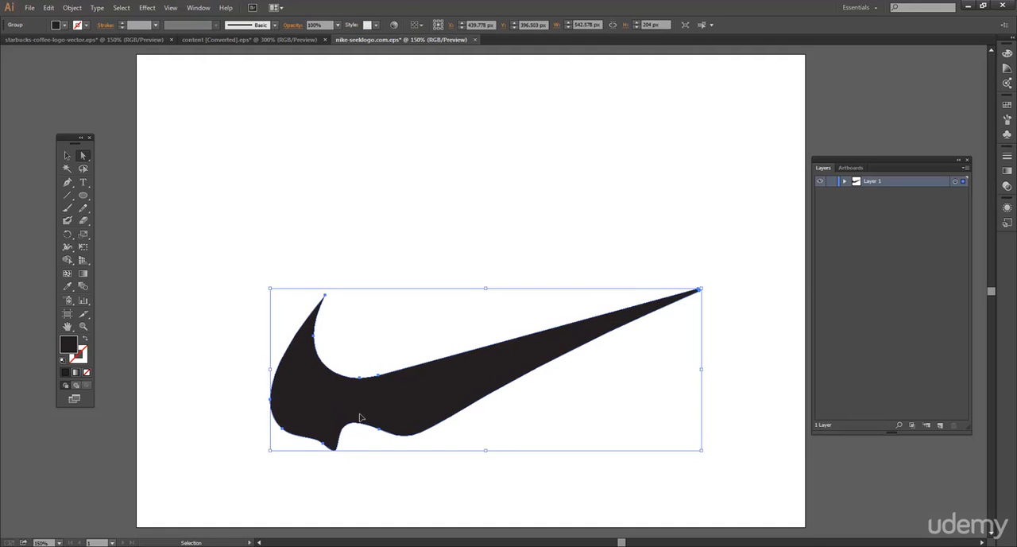
Undo all the reshaping edits on the swoosh and deselect it
key(ctrl+z)
key(ctrl+z)
key(ctrl+z)
key(ctrl+z)
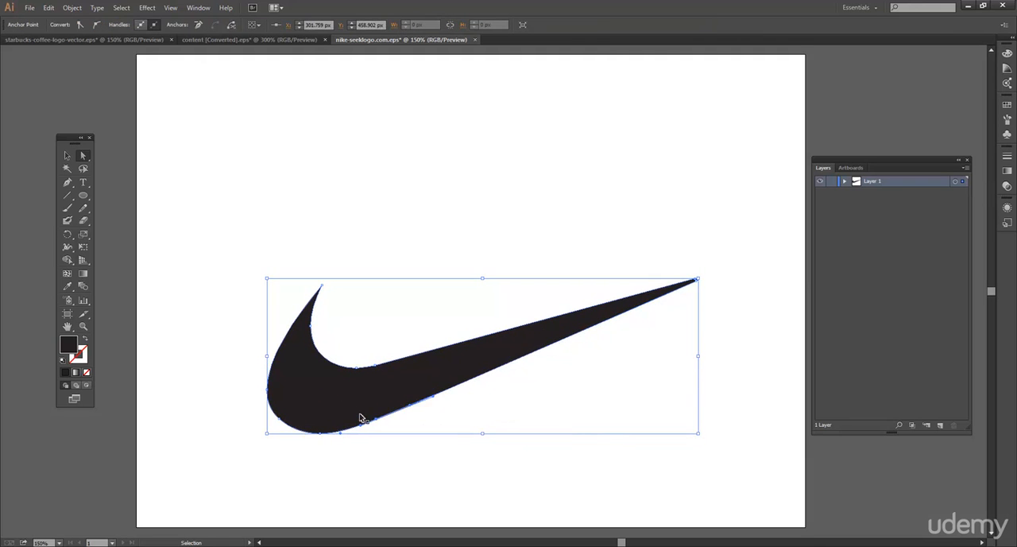
key(ctrl+z)
click(524, 270)
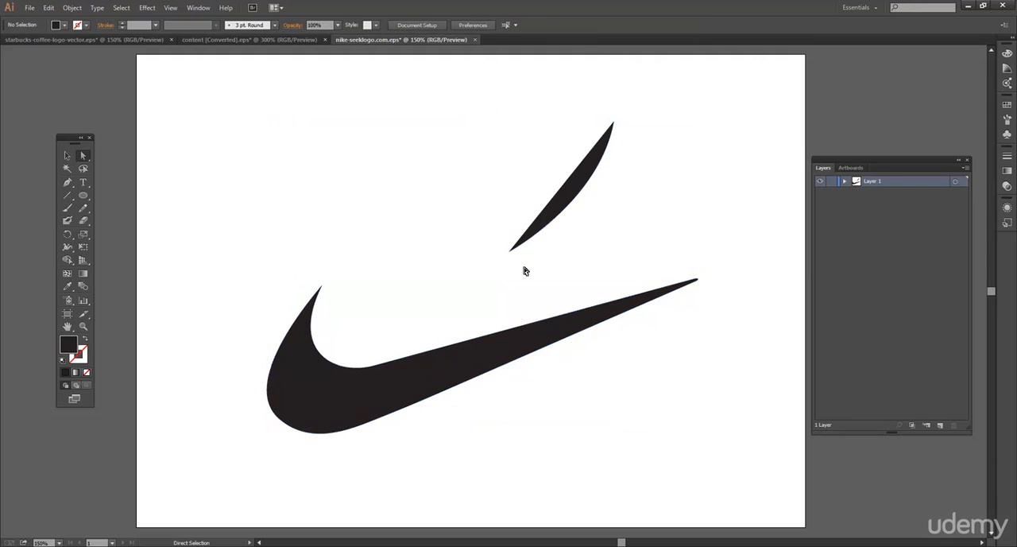
Delete the black crescent-shaped path above the swoosh
click(555, 206)
key(plus)
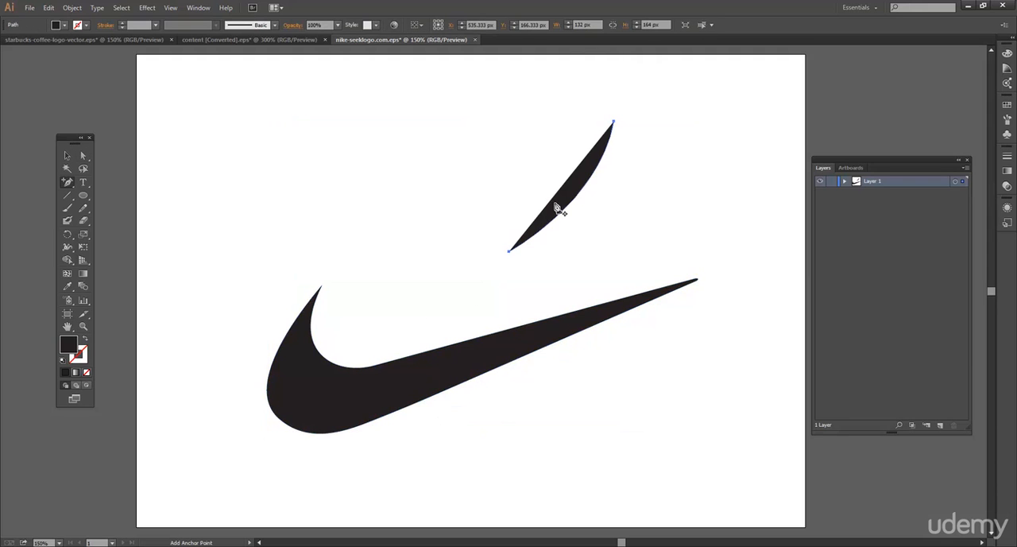
key(Delete)
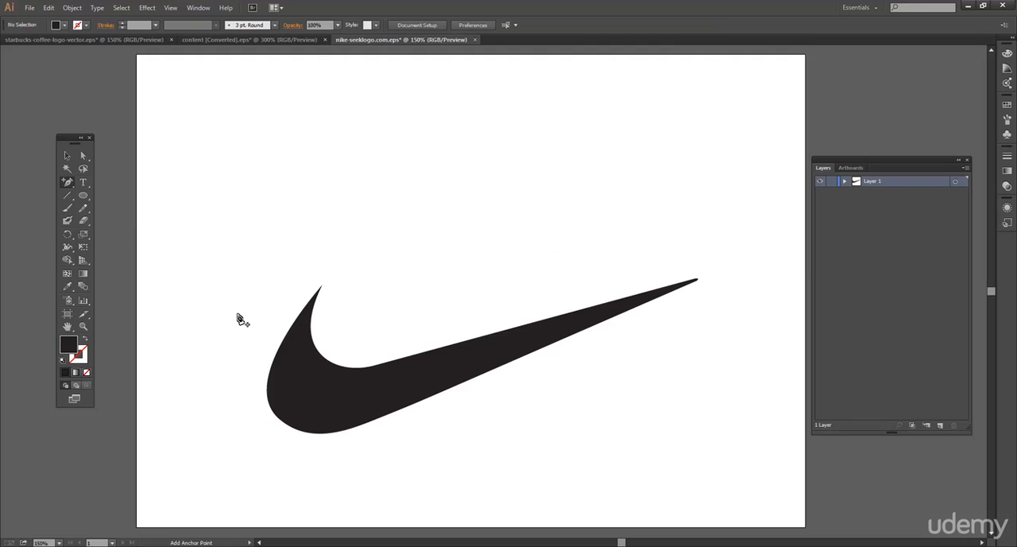
Add a new layer and draw a closed triangle about 233 px wide and 168 px high above the swoosh with the Pen tool
click(67, 182)
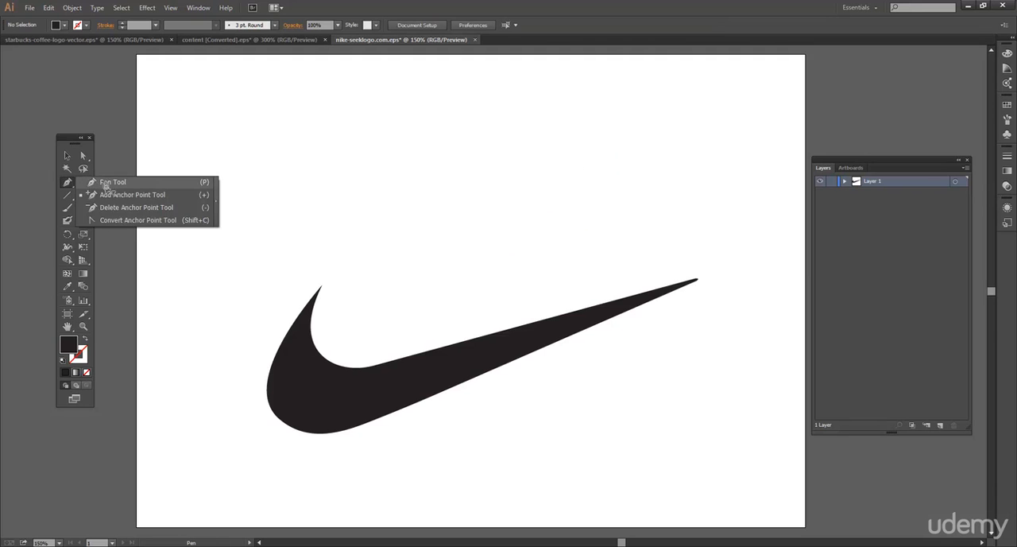
click(106, 184)
click(941, 425)
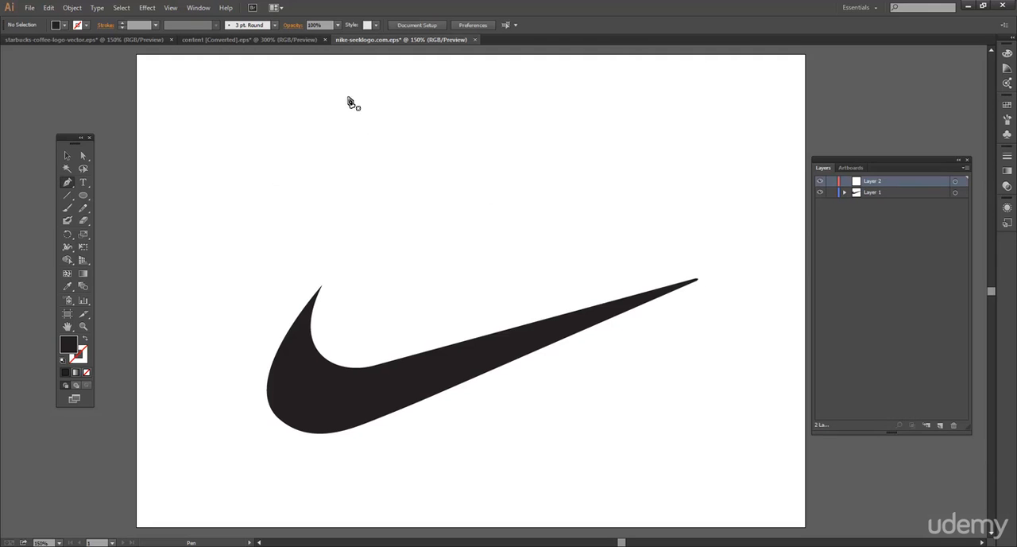
click(463, 86)
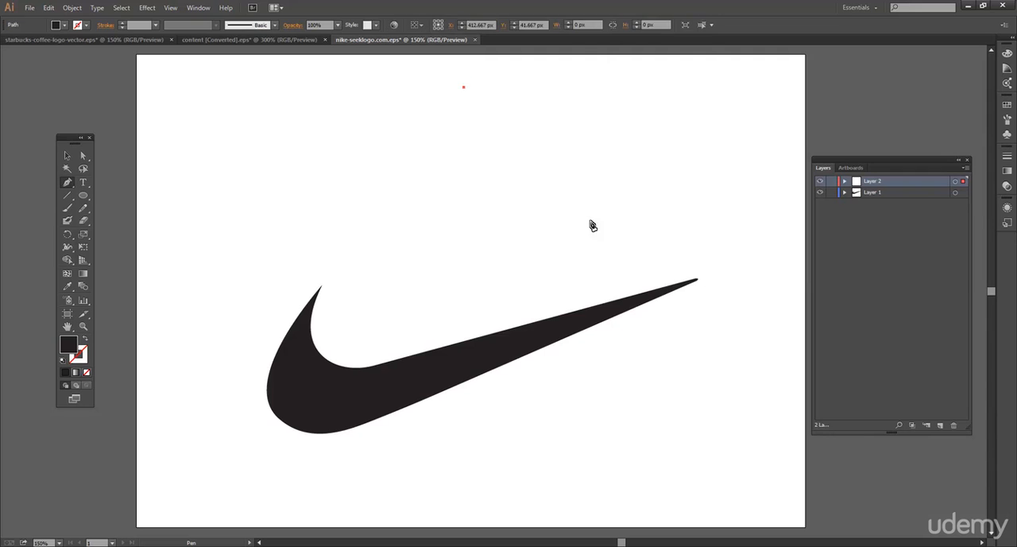
click(590, 220)
click(405, 212)
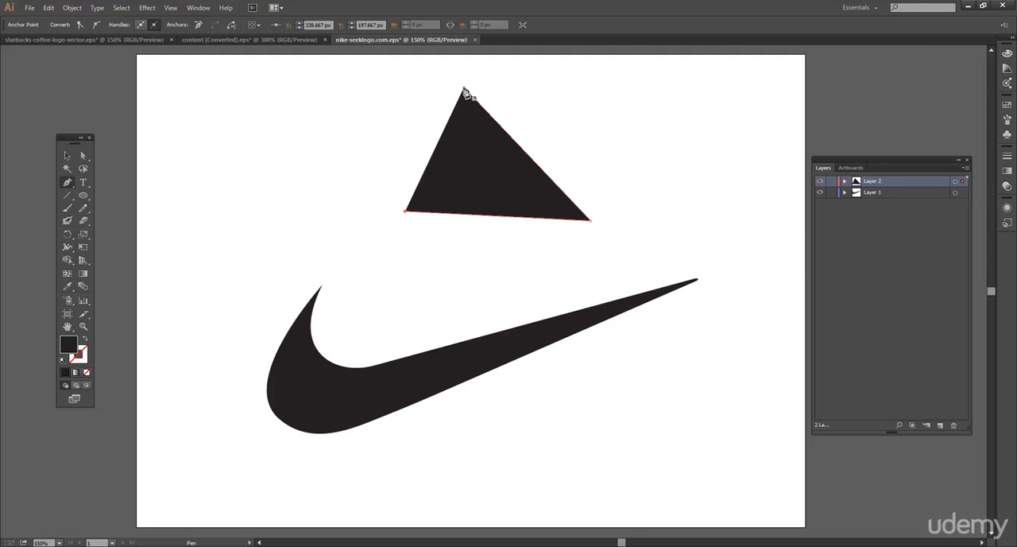
click(464, 90)
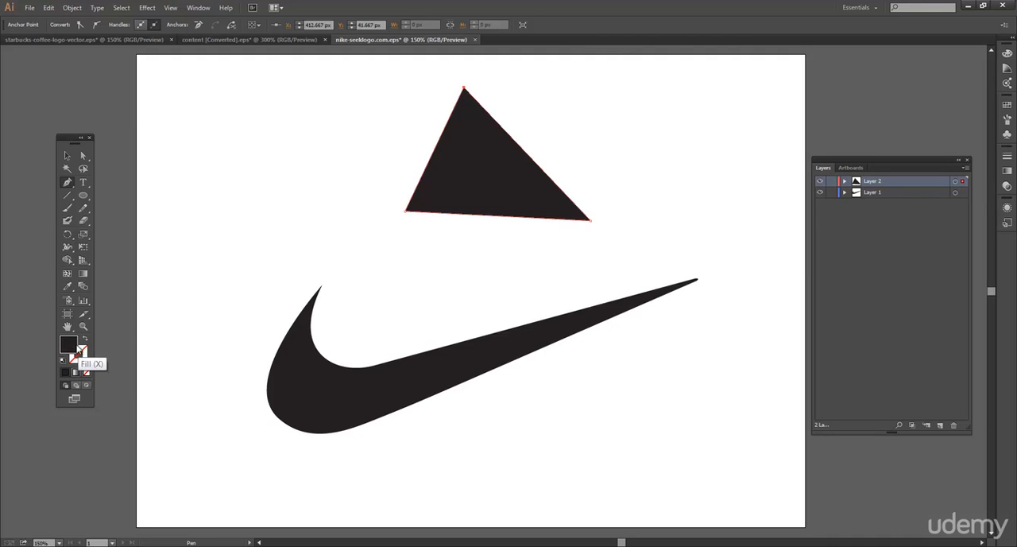
Swap the triangle's fill and stroke to leave only a black outline, and move it slightly down and to the left
click(68, 346)
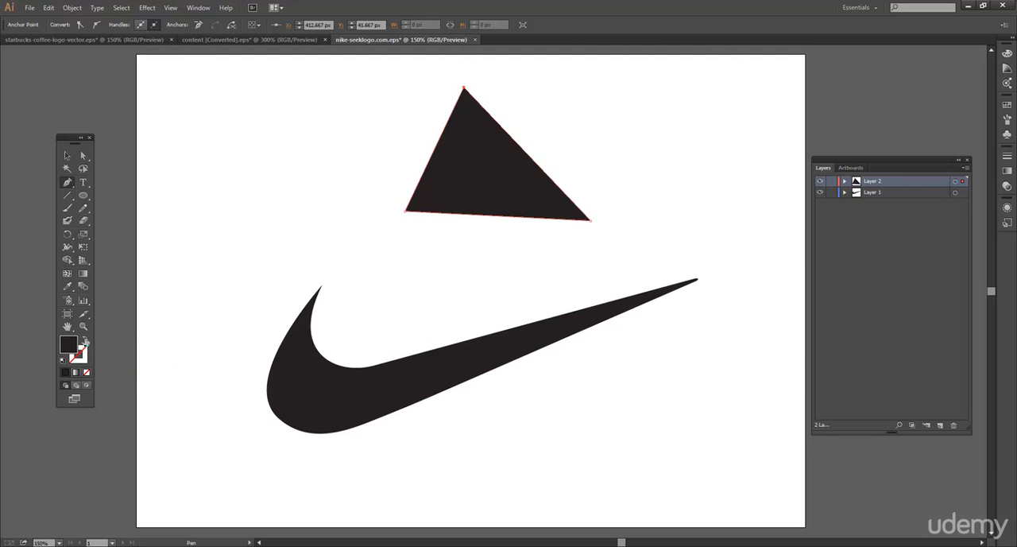
click(84, 343)
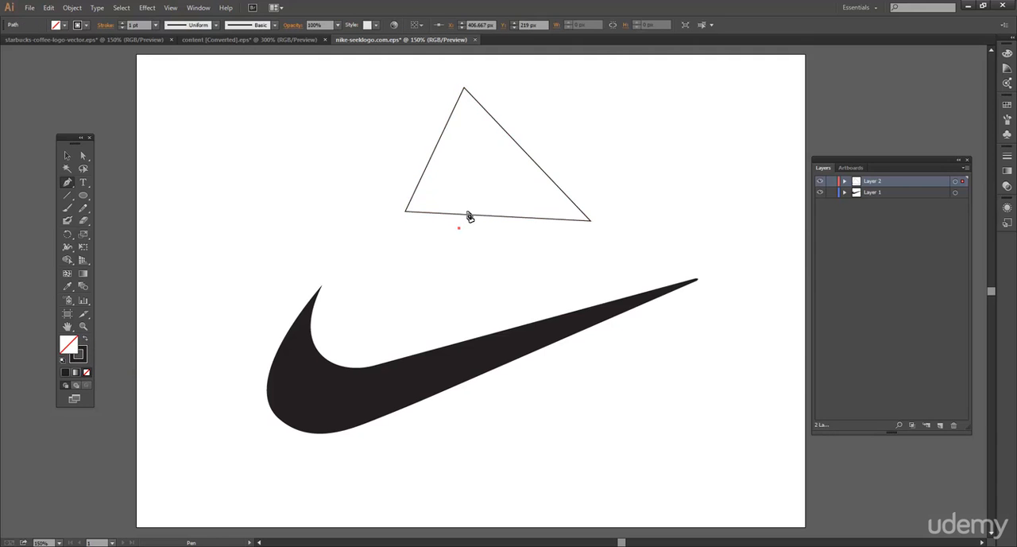
key(ctrl+z)
click(67, 155)
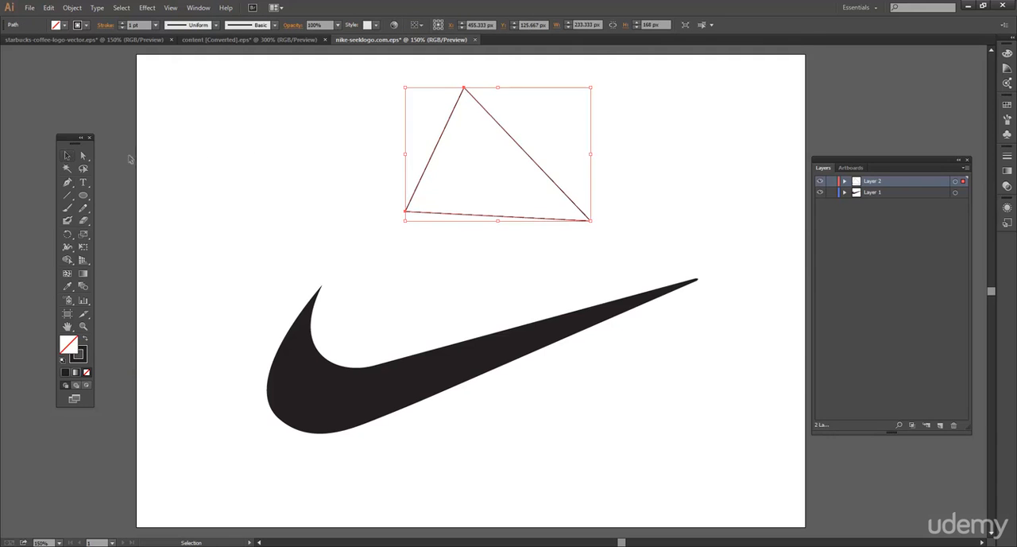
click(256, 159)
drag(435, 152, 388, 171)
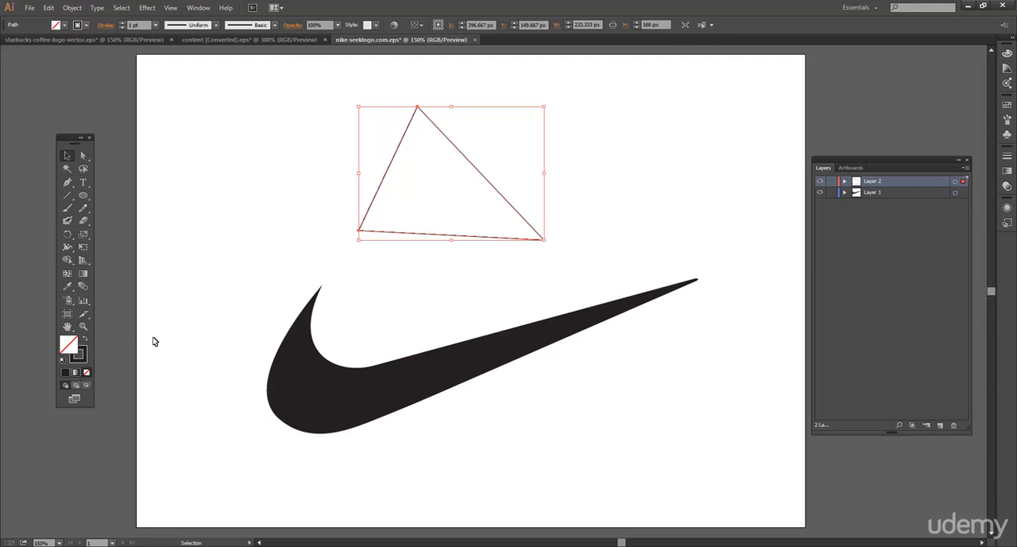
Fill the triangle with a medium blue and deselect it
double_click(69, 344)
click(521, 263)
click(464, 234)
click(621, 212)
click(617, 160)
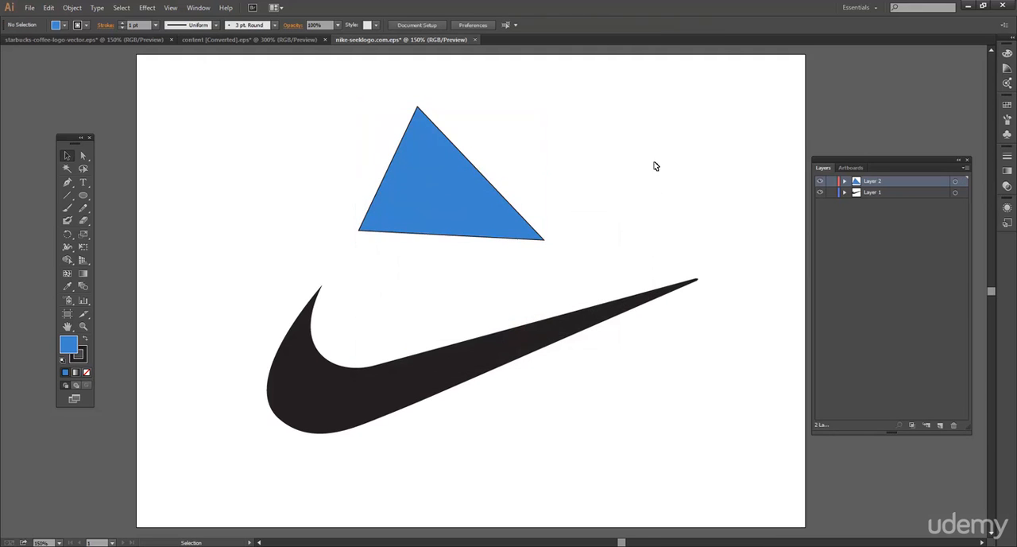
Rotate the blue triangle slightly counter-clockwise and shift it left, finally deleting it
click(537, 234)
drag(548, 241, 556, 225)
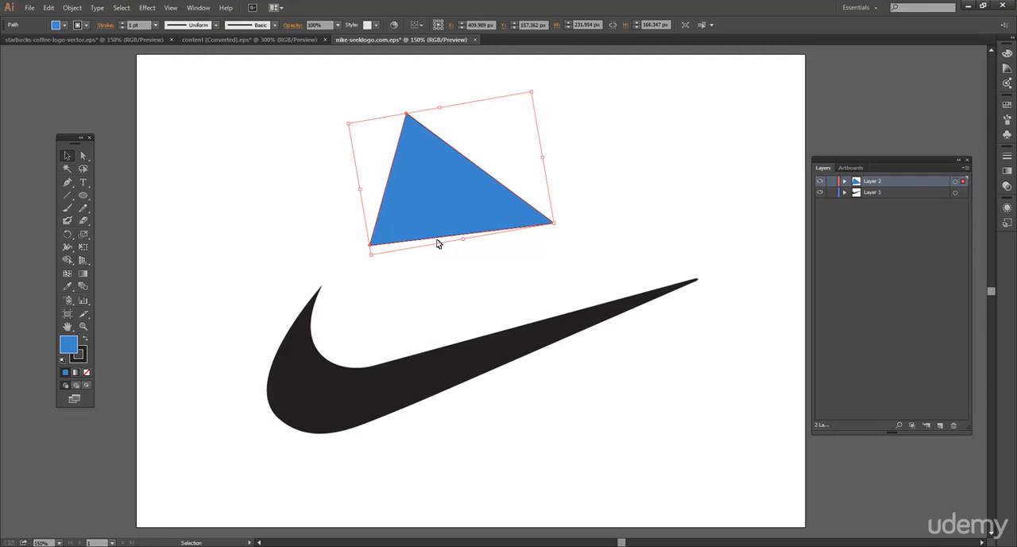
drag(429, 225, 424, 220)
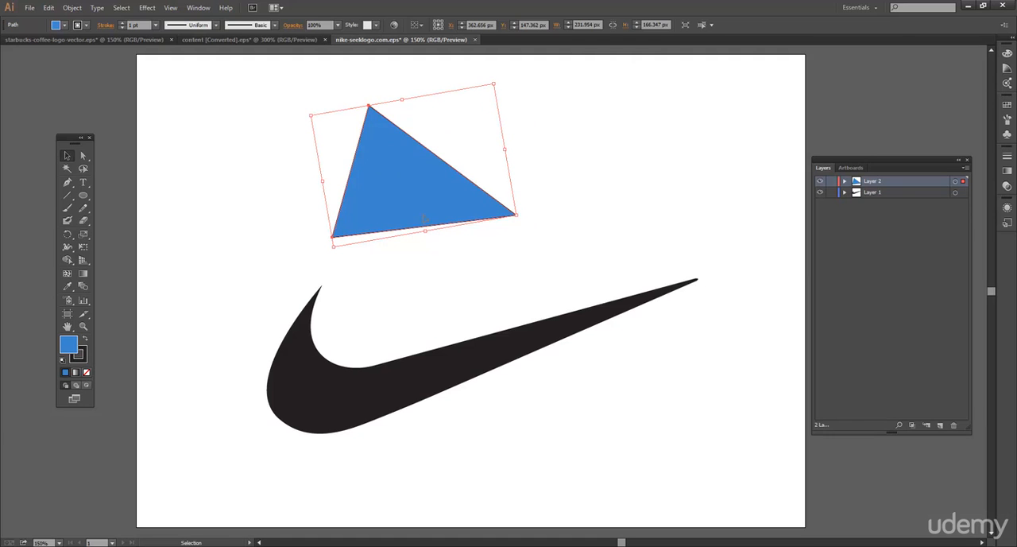
key(Delete)
Draw a closed curved shape with three smooth anchor points above the swoosh using the Pen tool
click(67, 182)
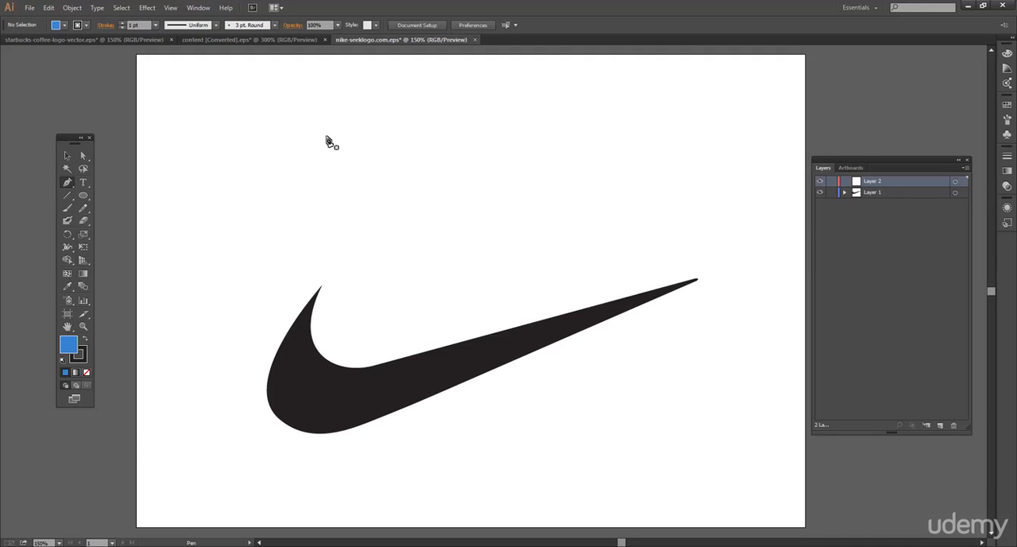
drag(329, 138, 295, 186)
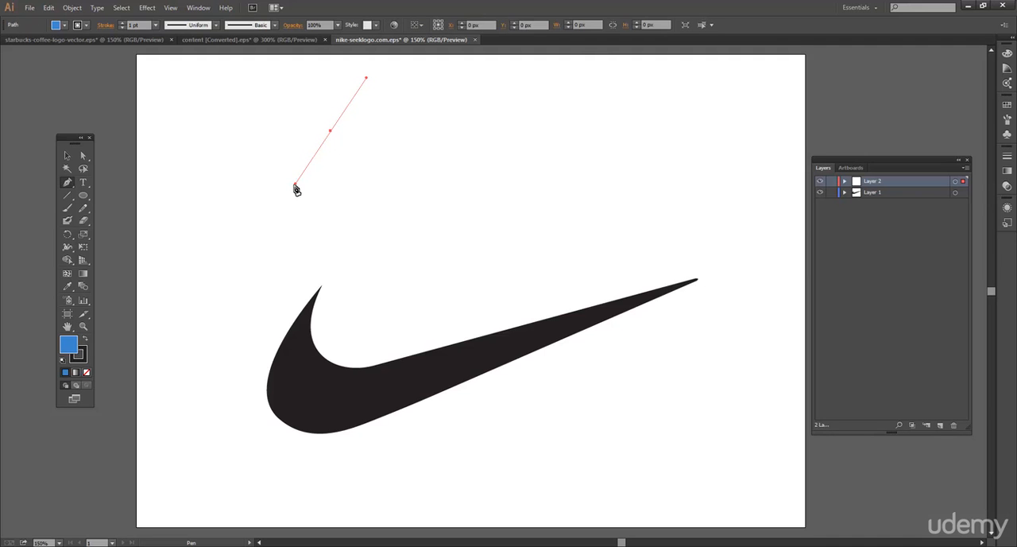
click(583, 133)
drag(582, 134, 588, 200)
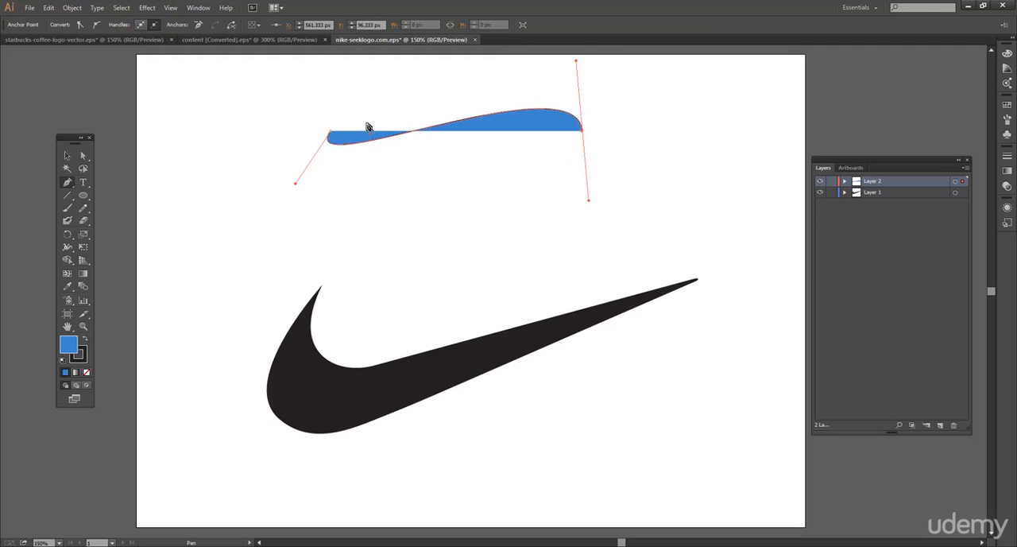
click(439, 202)
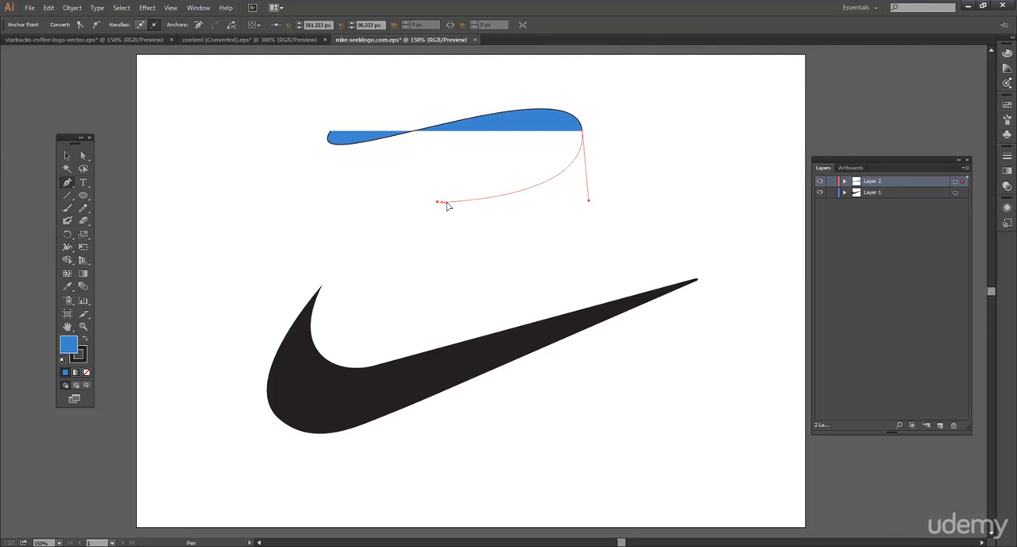
drag(464, 207, 387, 272)
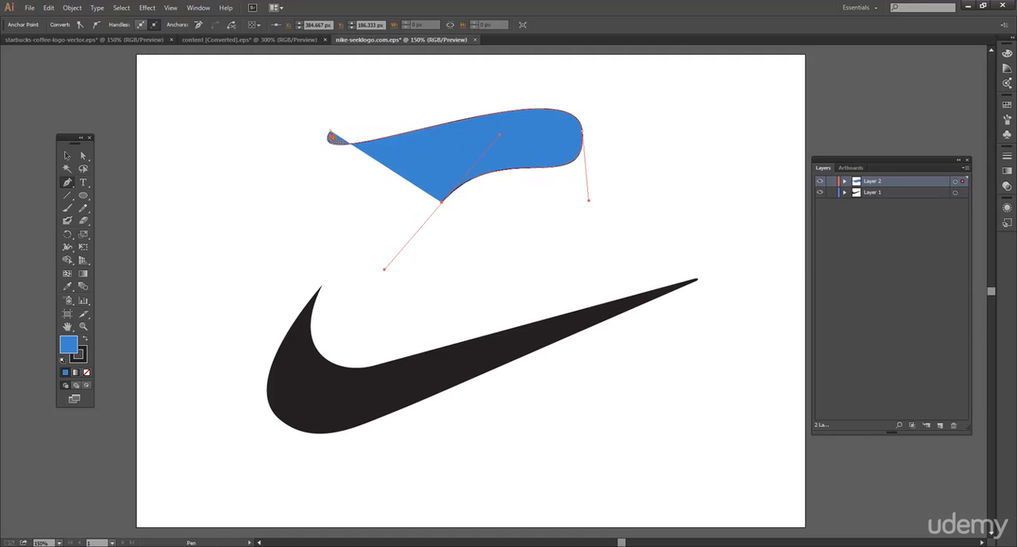
drag(331, 136, 295, 193)
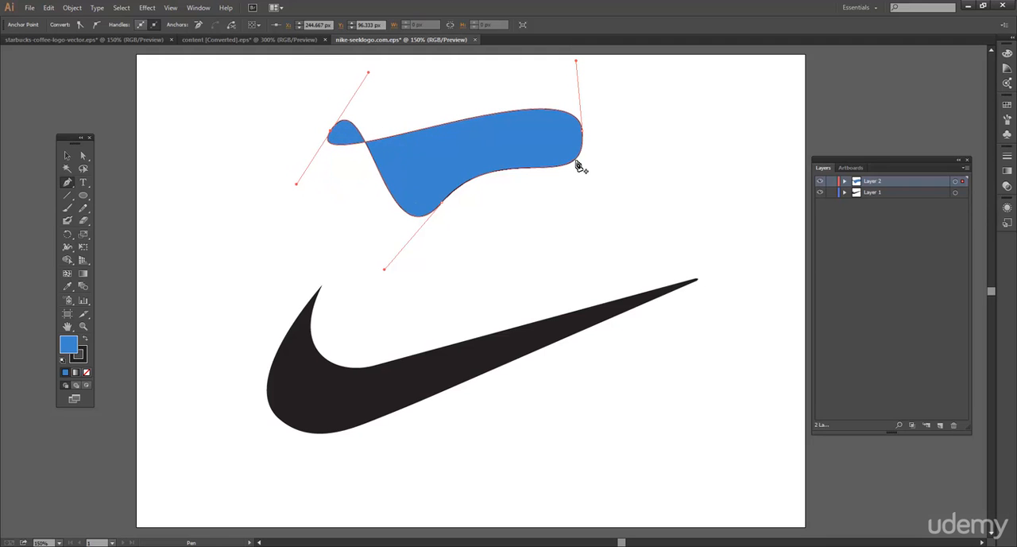
Reposition the blue shape's left, bottom and right anchor points with the Direct Selection tool
click(83, 155)
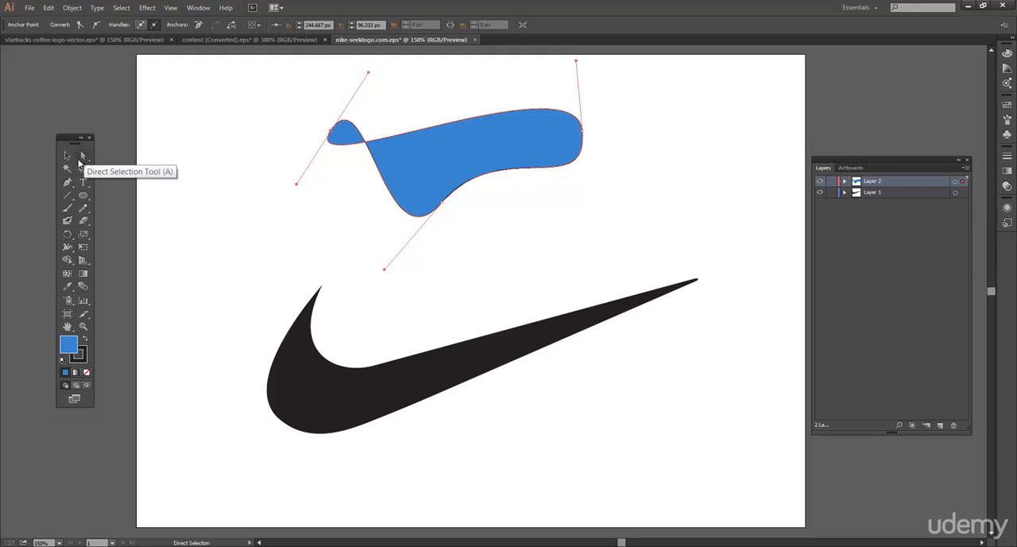
drag(330, 132, 309, 156)
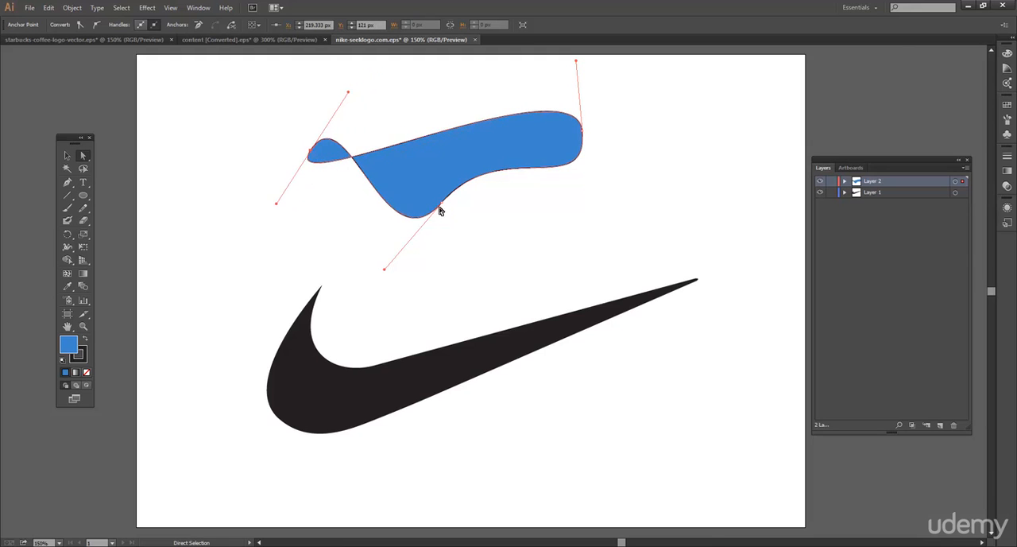
drag(441, 205, 464, 185)
mouse_move(584, 132)
mouse_down()
mouse_move(605, 130)
mouse_move(585, 133)
mouse_move(585, 147)
mouse_up()
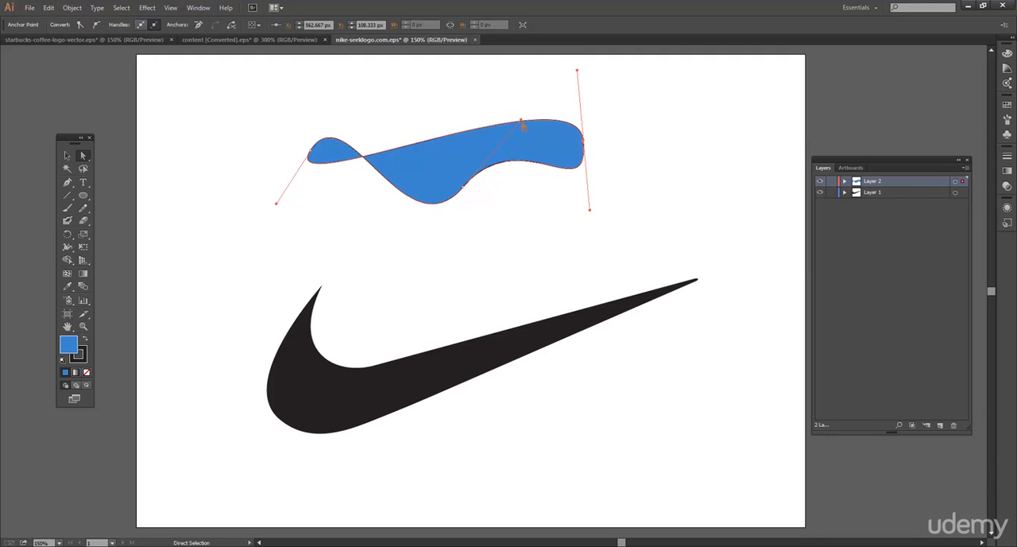
Adjust the direction handles of the blue shape's bottom and left anchor points to smooth its curves and remove the crossing loop
drag(521, 121, 529, 163)
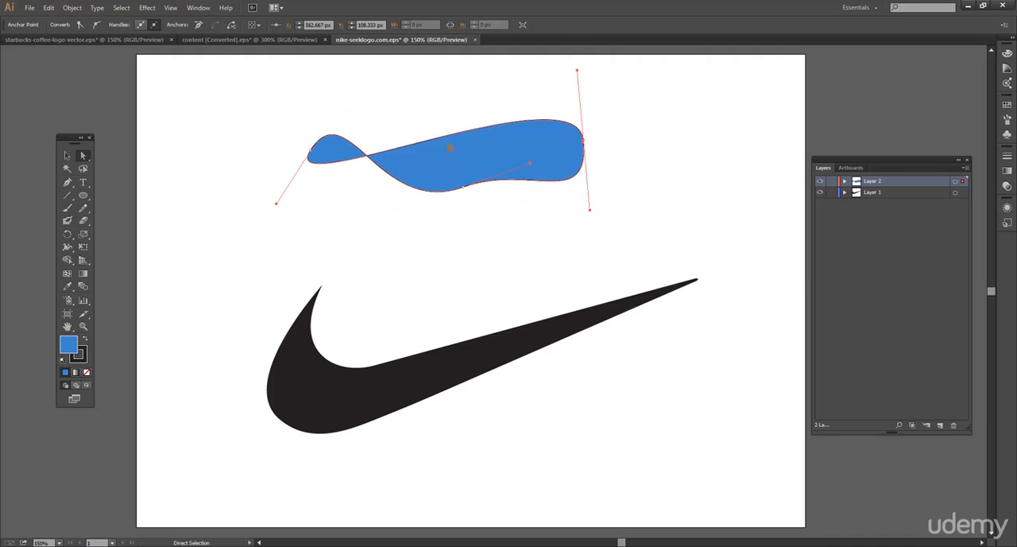
click(311, 153)
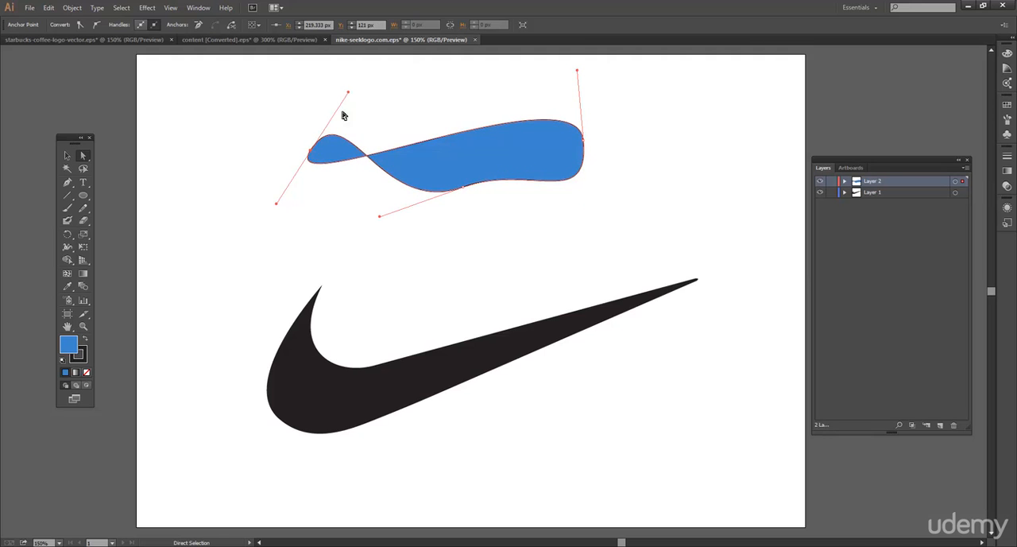
drag(348, 96, 343, 102)
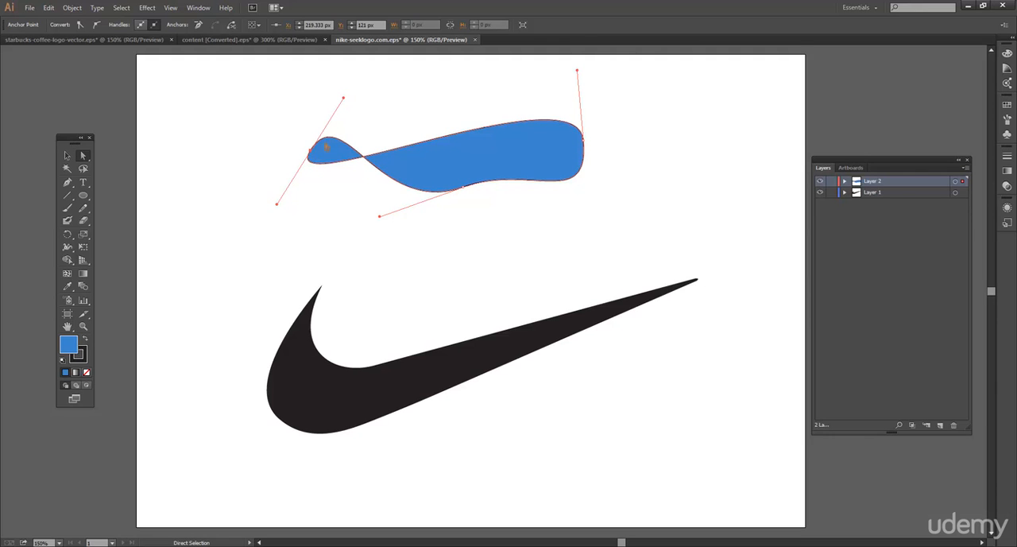
drag(344, 100, 273, 163)
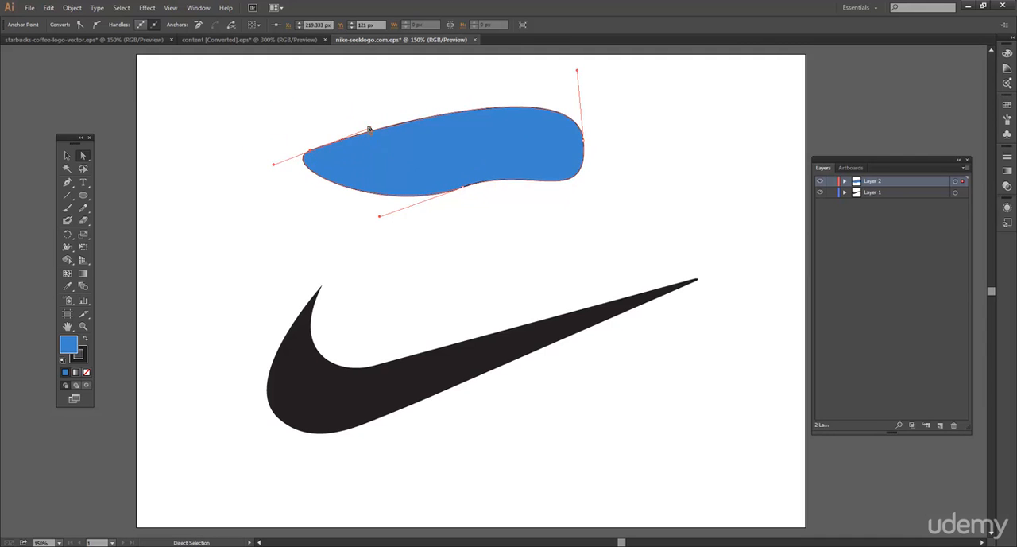
Adjust the direction handles of the blue shape's left and right anchor points with the Direct Selection tool
click(343, 129)
click(308, 152)
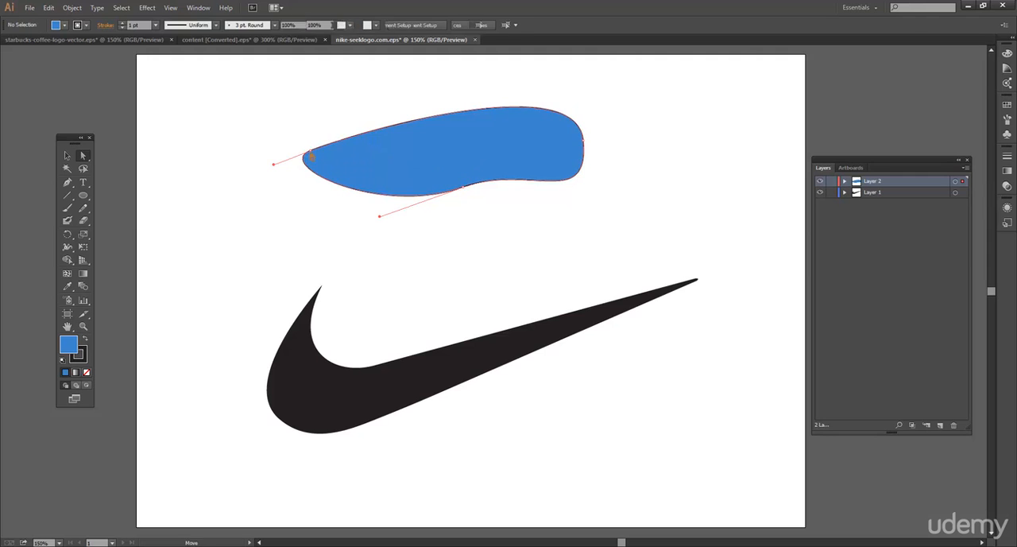
click(368, 131)
drag(369, 129, 236, 145)
drag(351, 155, 416, 160)
drag(576, 74, 521, 100)
Select the blue shape above the swoosh and delete it
click(465, 188)
click(513, 156)
key(Delete)
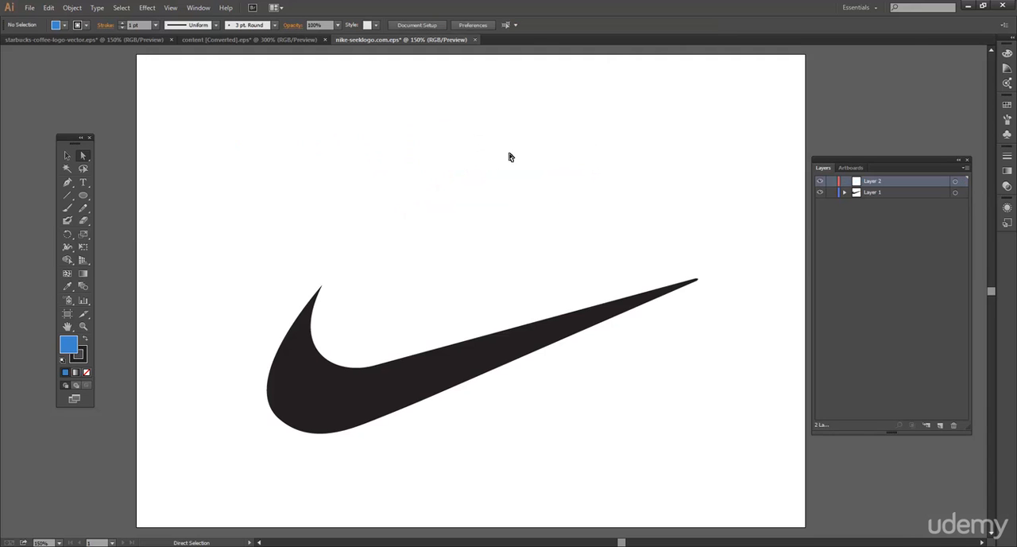
Move the swoosh up toward the middle of the artboard, then lock Layer 1 with Layer 2 active
drag(416, 383, 420, 297)
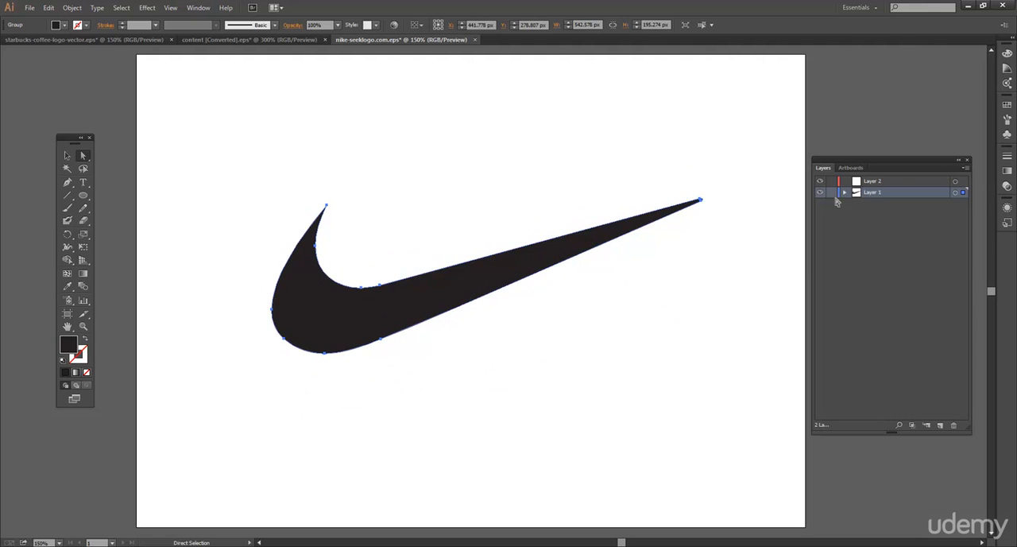
drag(525, 258, 536, 264)
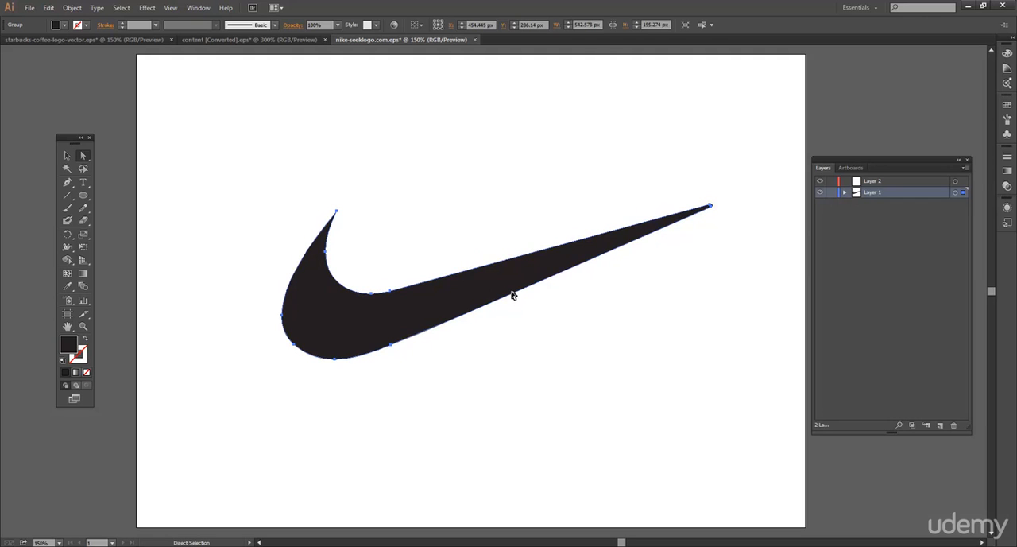
click(832, 193)
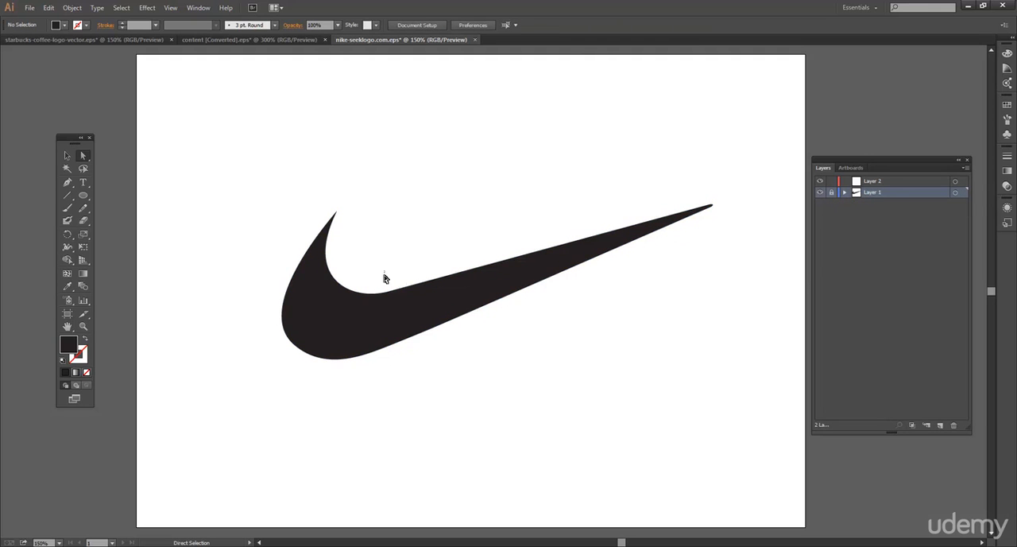
click(906, 182)
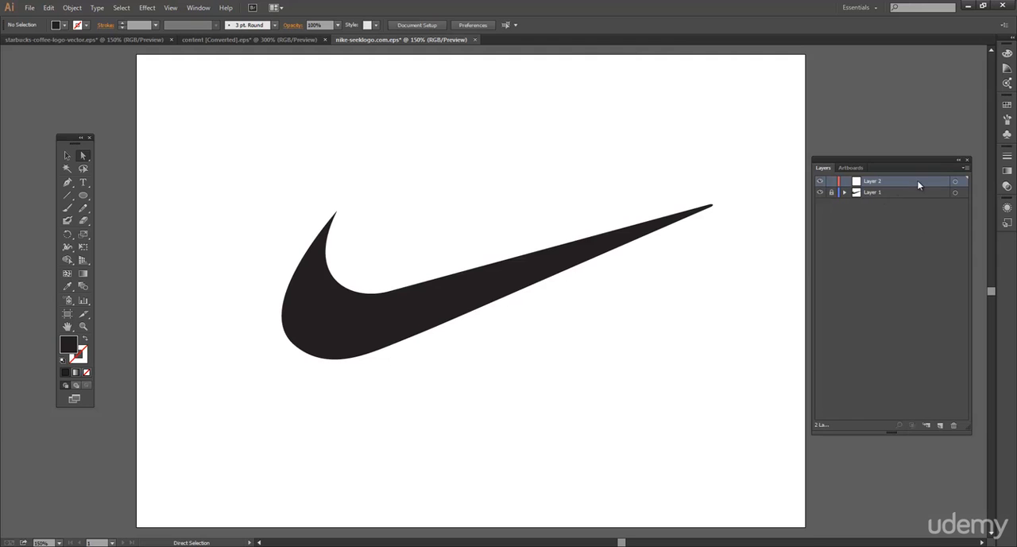
Draw a closed teardrop shape above the swoosh with the Pen tool, using a smooth right anchor point and a corner point below
click(68, 183)
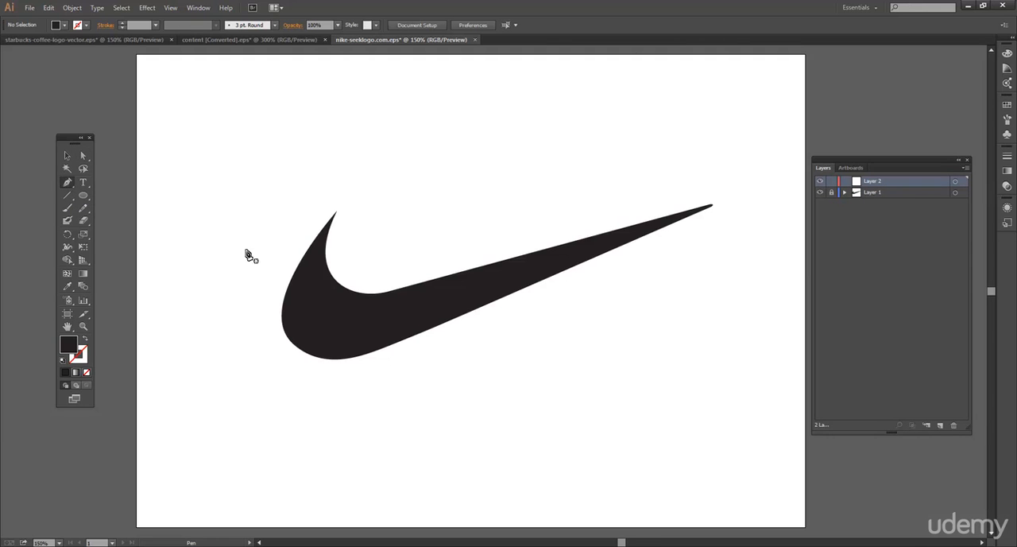
click(336, 212)
drag(341, 218, 342, 219)
key(ctrl+z)
click(376, 123)
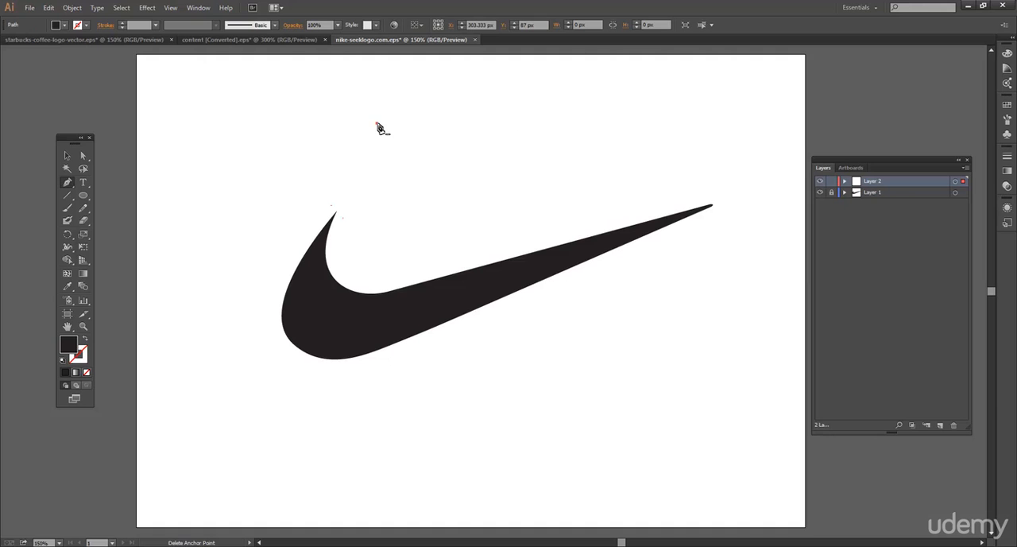
drag(592, 91, 594, 210)
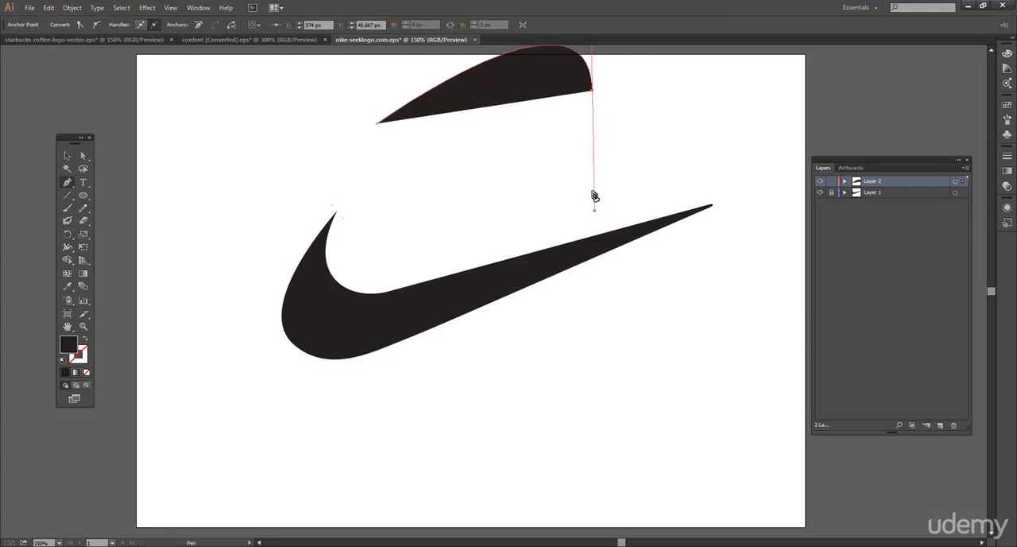
click(477, 175)
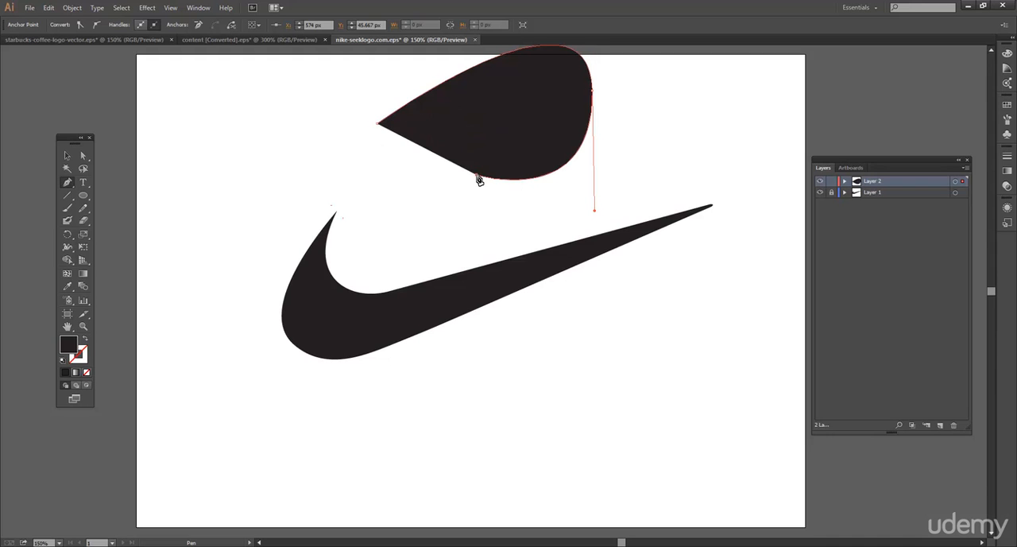
click(378, 129)
Undo the teardrop shape's Pen tool points and the preceding layer lock
key(ctrl+z)
key(ctrl+z)
key(ctrl+z)
key(ctrl+z)
key(ctrl+z)
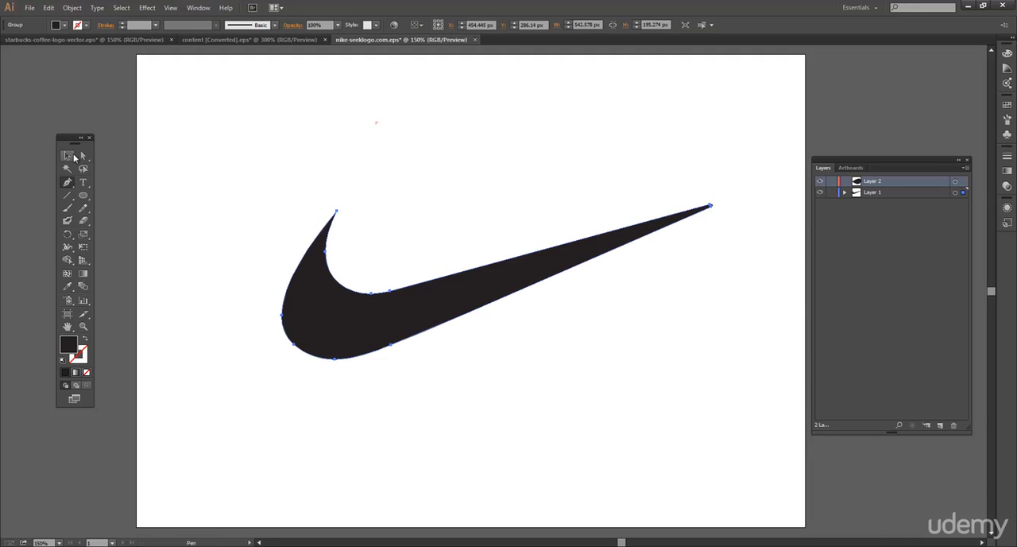
Lock Layer 1 and replace Layer 2 with a new empty layer
click(832, 193)
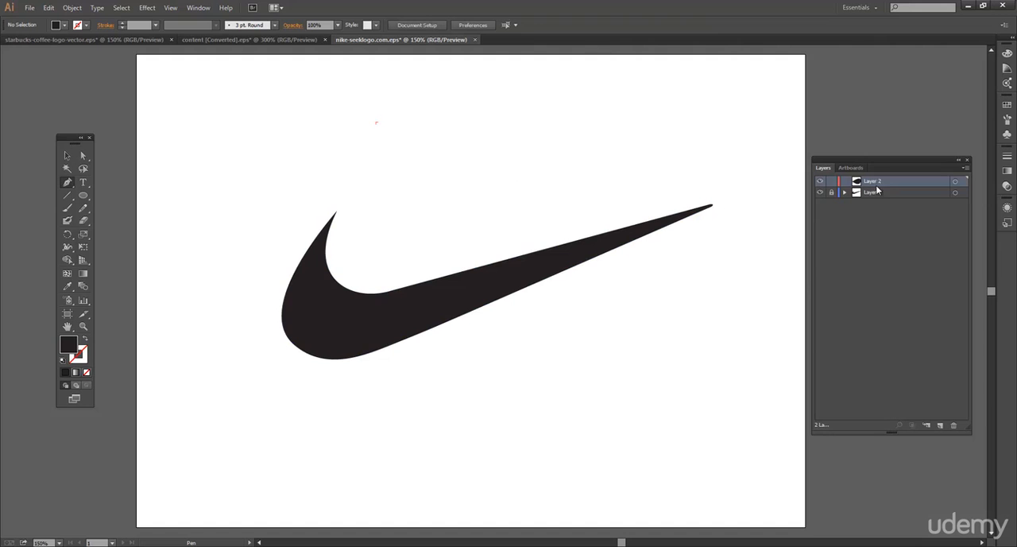
drag(900, 188, 953, 426)
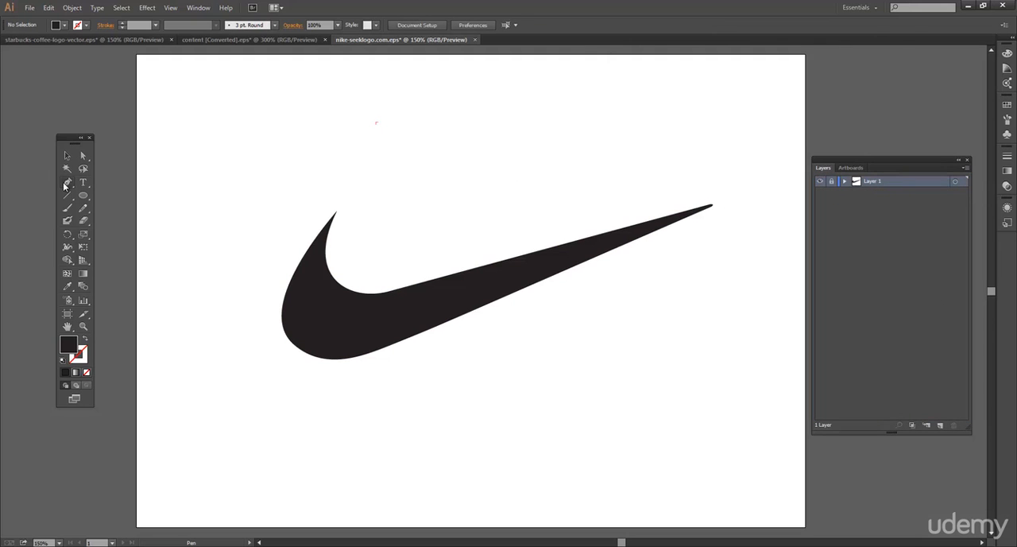
click(940, 425)
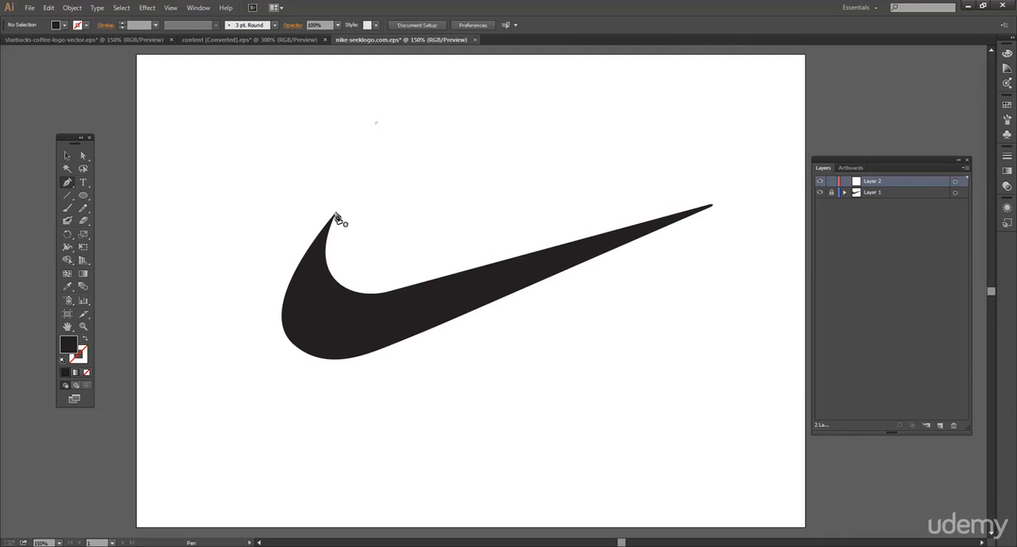
Trace the swoosh on the new layer with the Pen tool as a closed curved path of five anchor points, starting at its upper-left tip
drag(337, 200, 290, 223)
drag(352, 290, 399, 306)
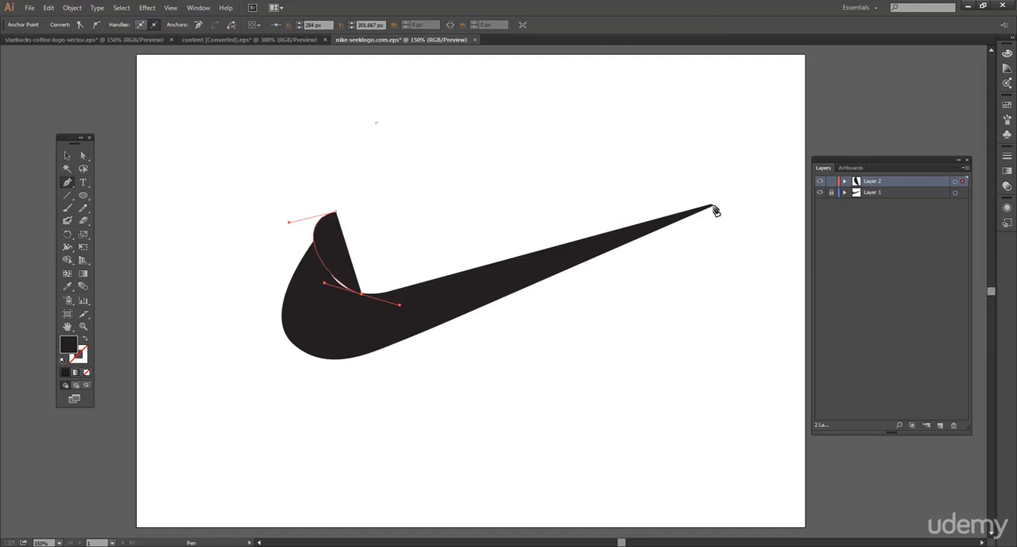
click(714, 209)
drag(722, 206, 749, 203)
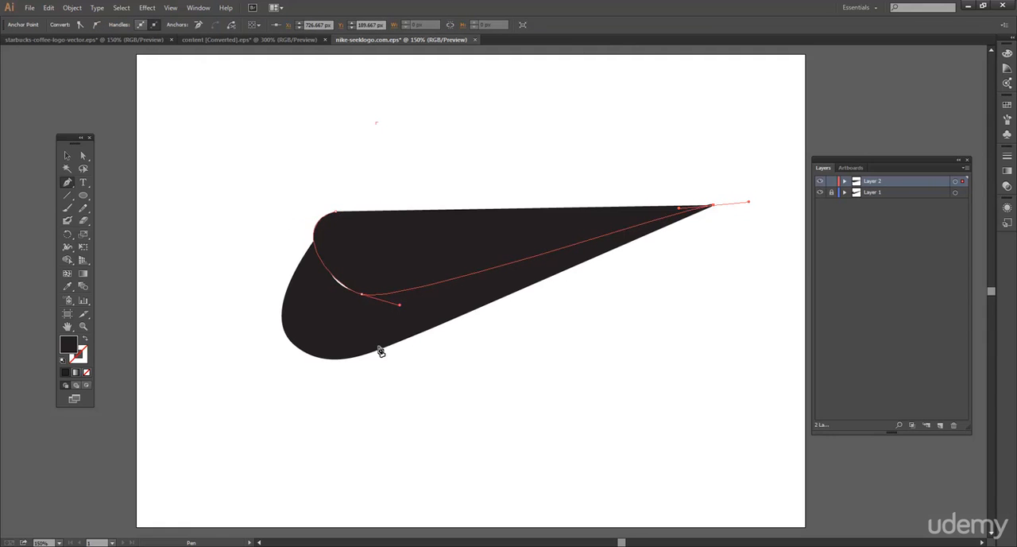
mouse_move(344, 359)
mouse_down()
mouse_move(362, 363)
mouse_move(327, 355)
mouse_up()
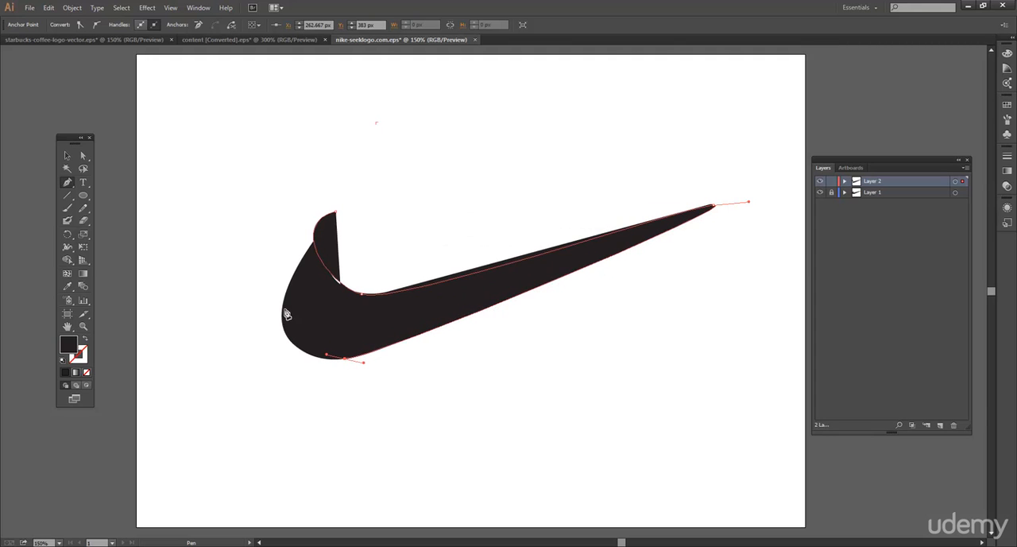
drag(284, 309, 287, 258)
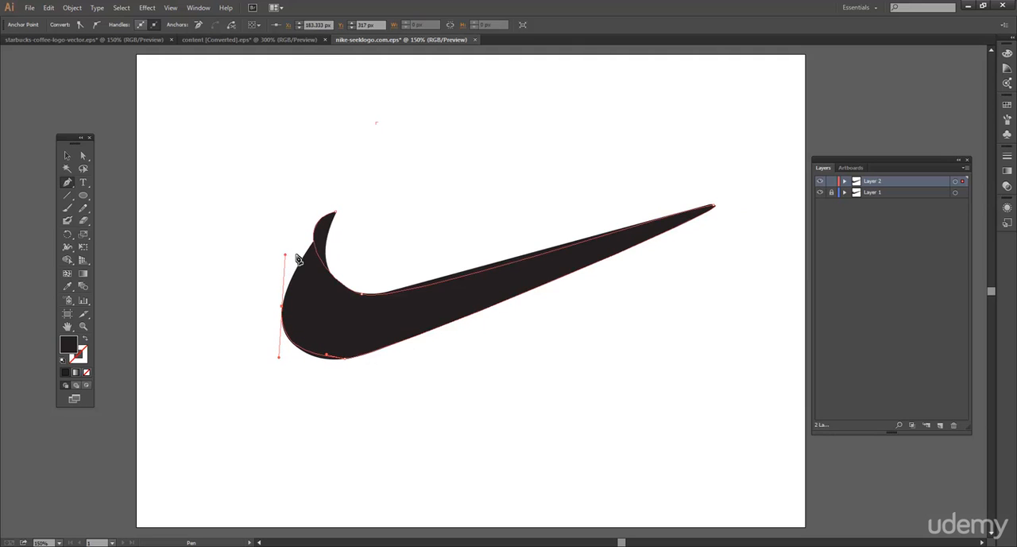
click(336, 215)
Hide and show Layer 1 and Layer 2 in turn to compare the traced path with the original swoosh
click(819, 193)
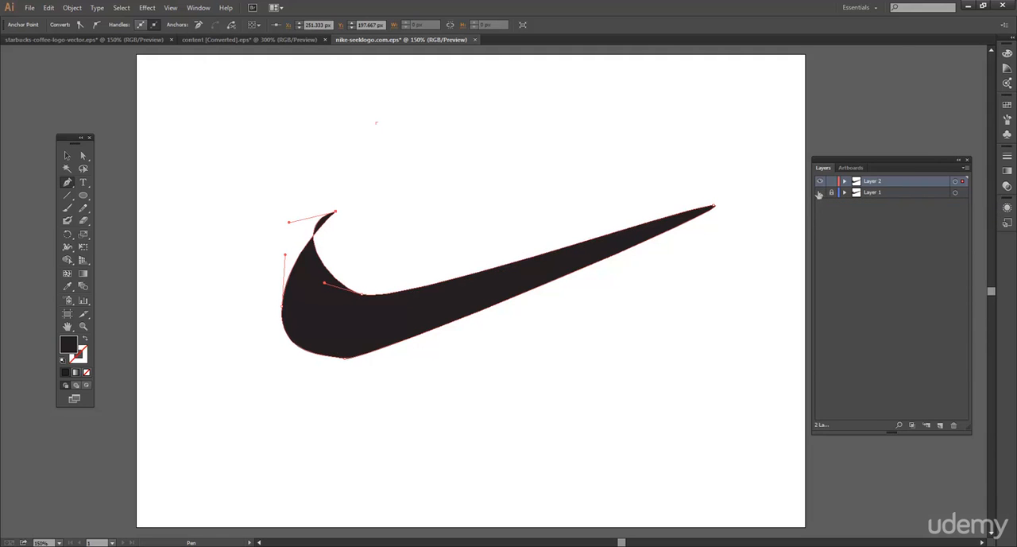
click(819, 194)
click(820, 182)
click(820, 182)
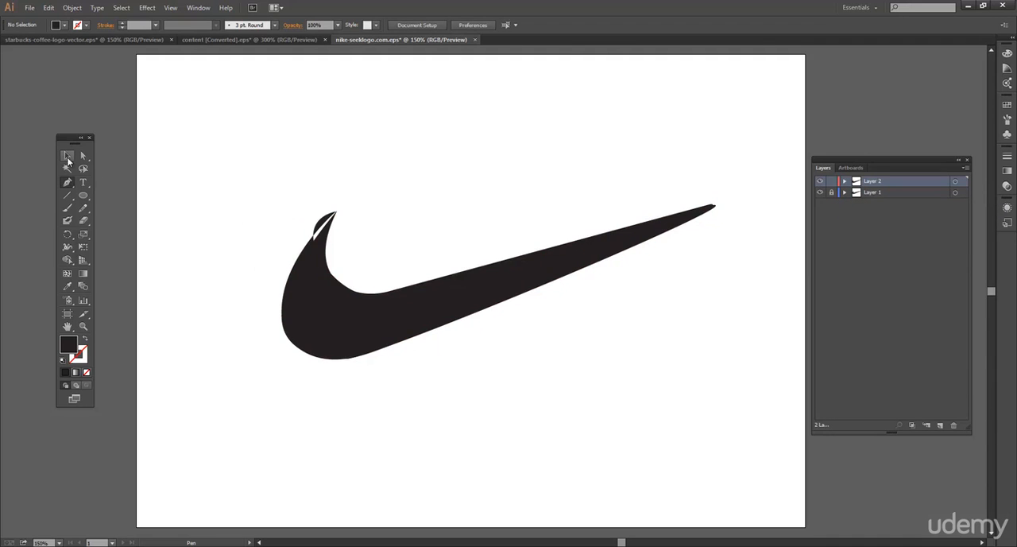
Set the traced swoosh's fill colour to bright blue 0F92F4
click(67, 159)
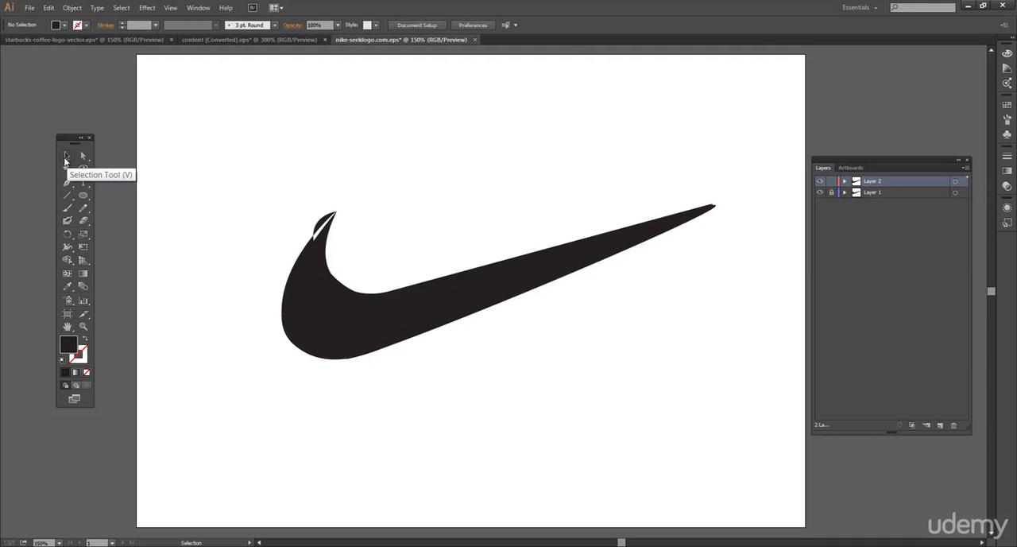
click(324, 304)
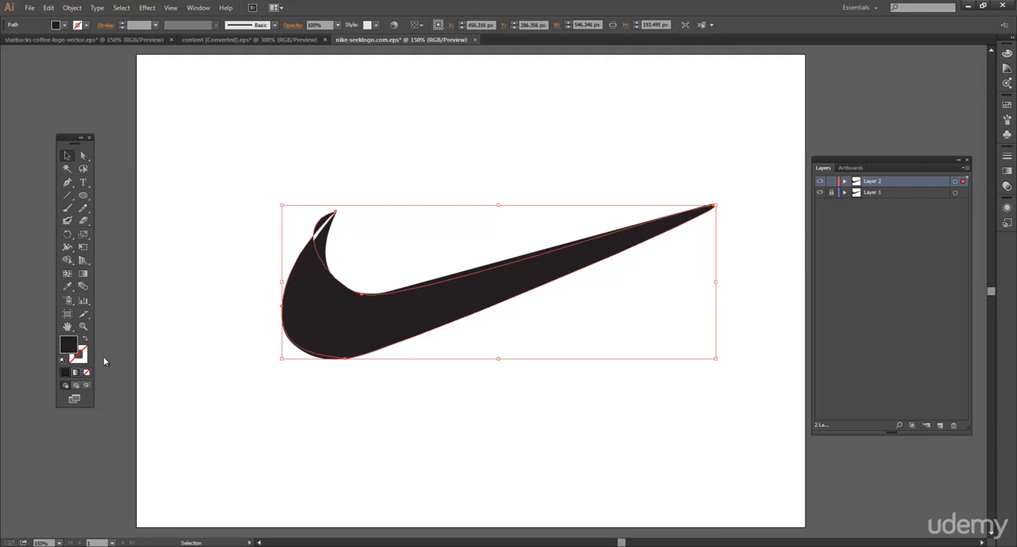
double_click(68, 348)
click(525, 257)
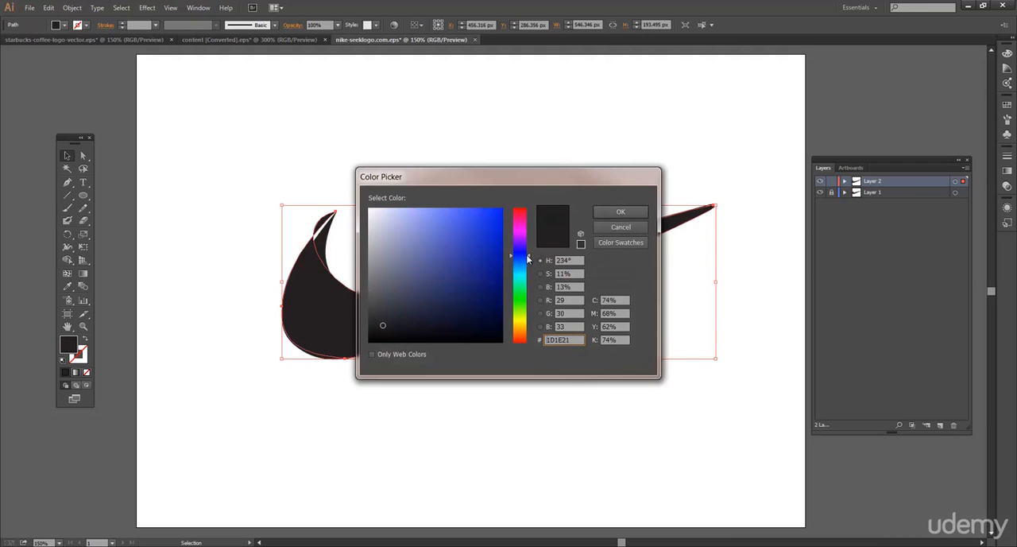
click(495, 215)
click(489, 214)
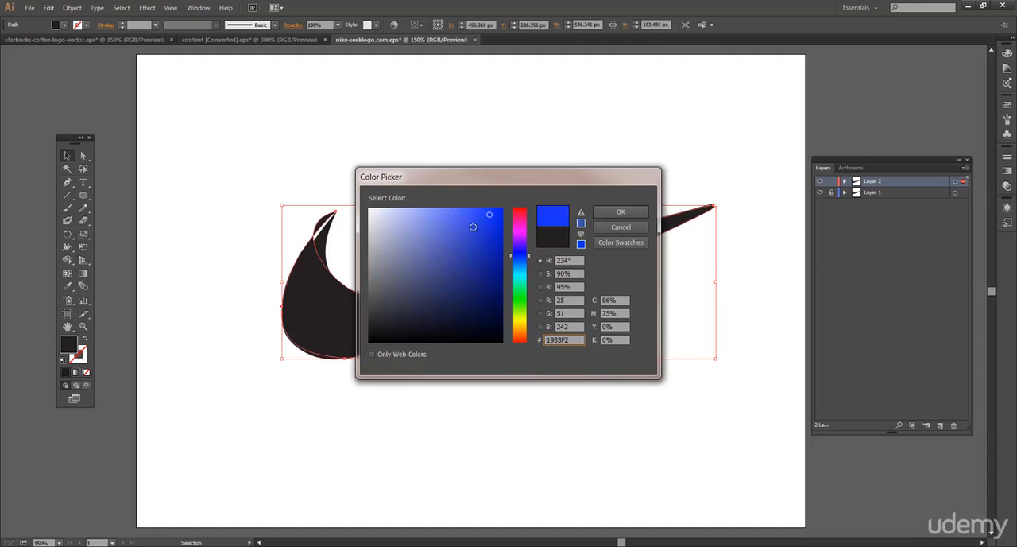
click(447, 211)
click(487, 221)
click(523, 270)
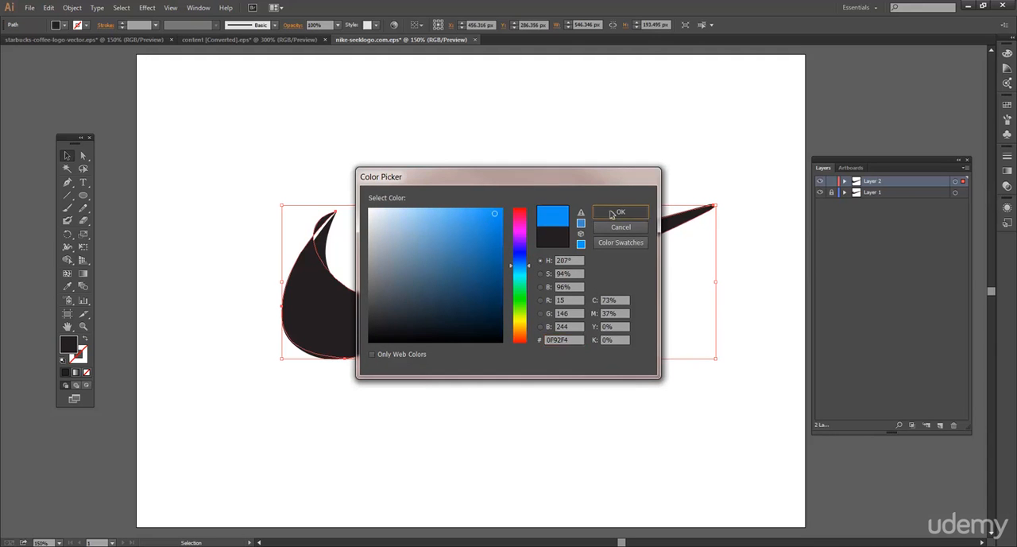
click(613, 212)
click(503, 161)
click(355, 312)
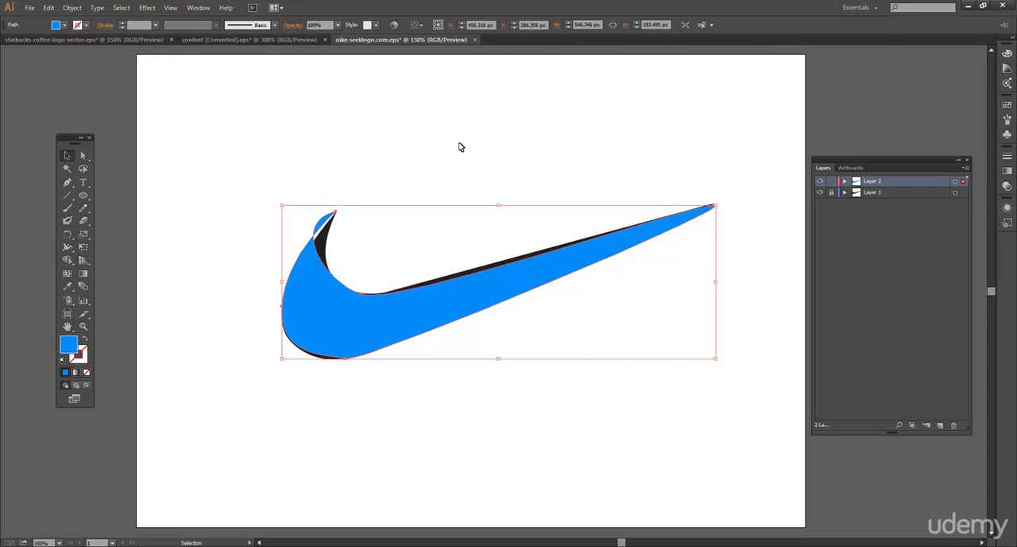
click(83, 156)
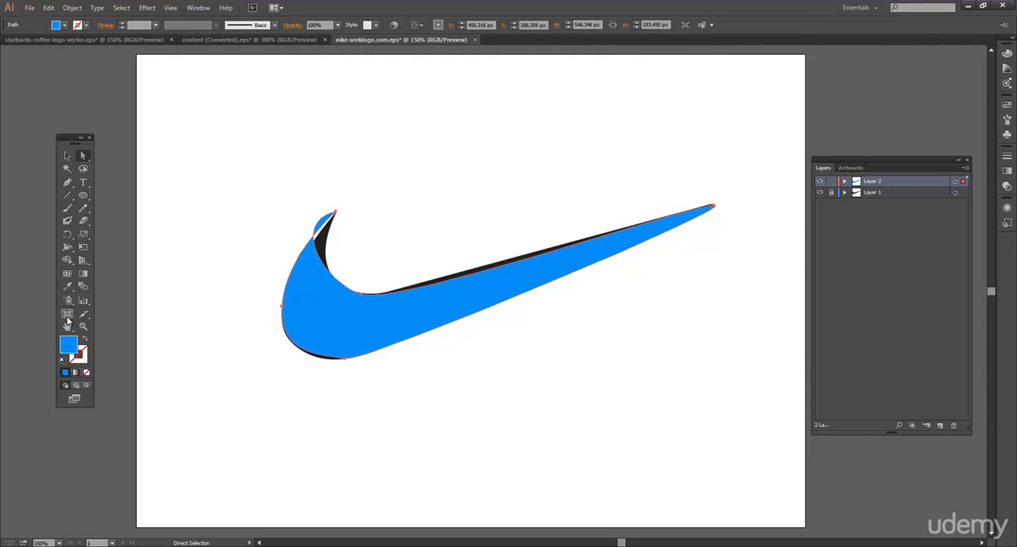
click(67, 183)
key(v)
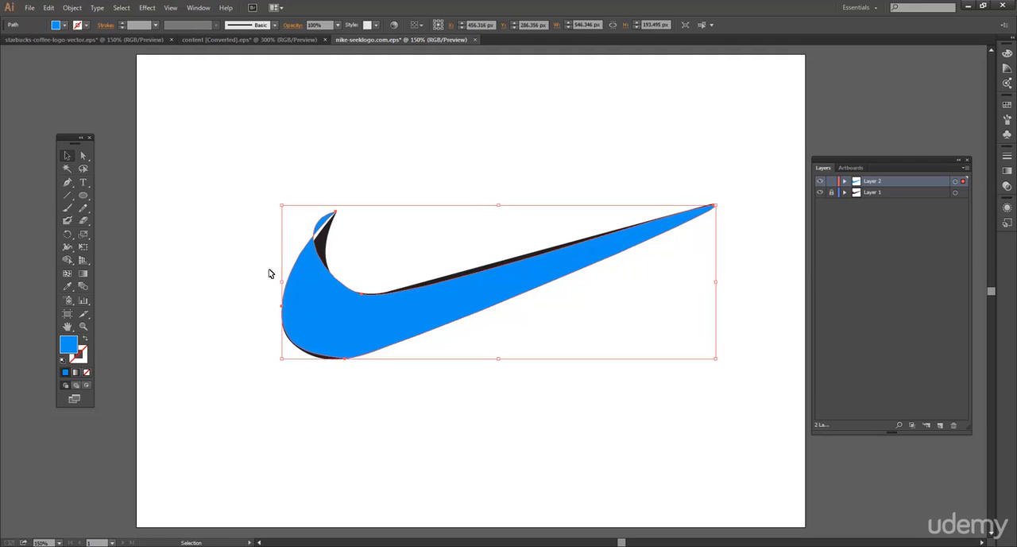
click(201, 263)
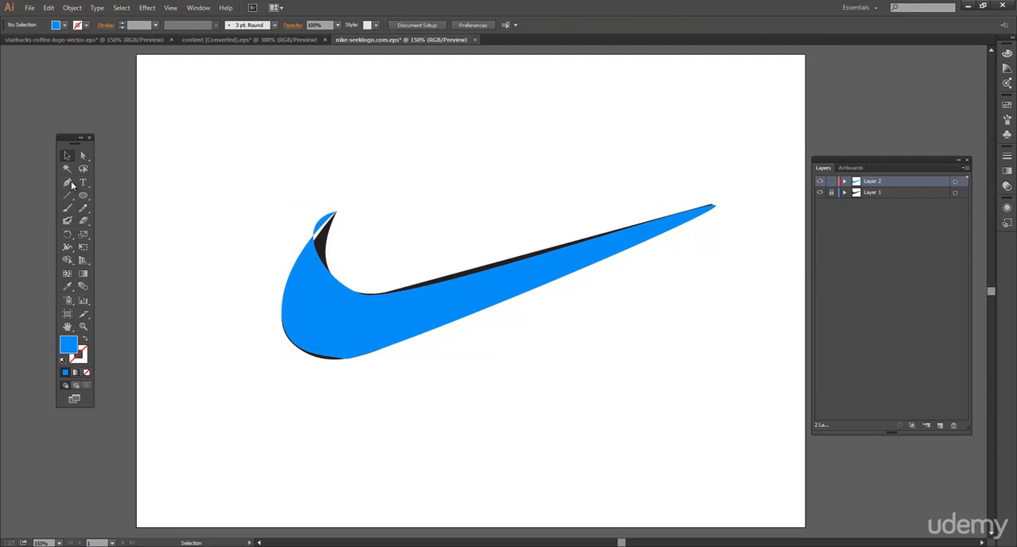
Select the blue traced swoosh and set its opacity to 50%
click(83, 157)
click(343, 288)
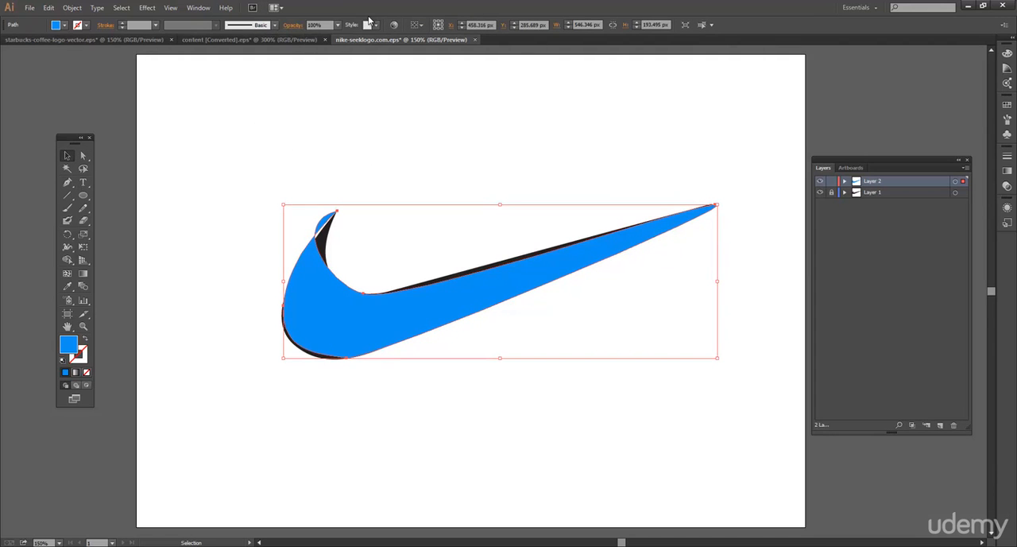
click(338, 24)
click(348, 94)
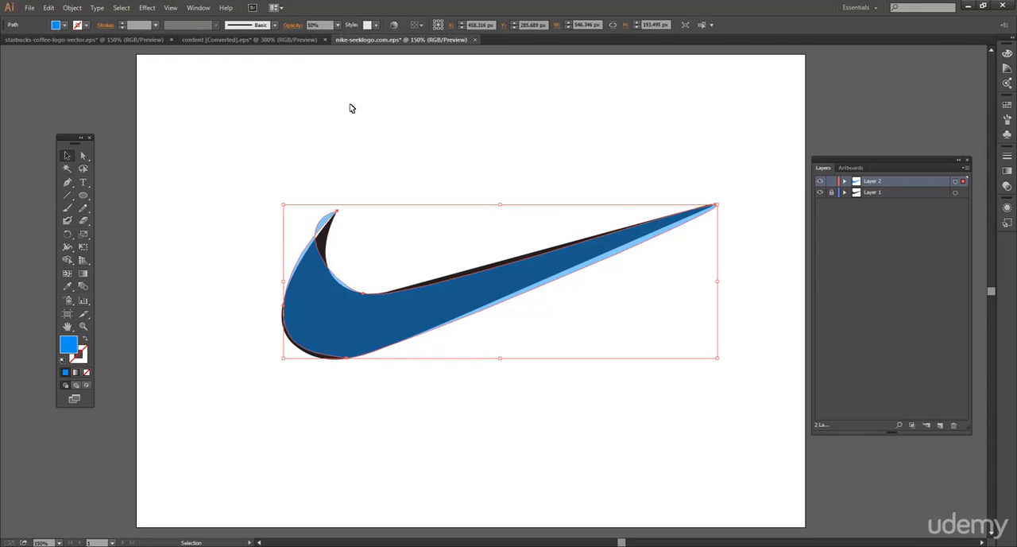
click(368, 163)
click(316, 303)
Pull the direction handle of the traced path's upper-left tip down along the logo's inner curve with the Direct Selection tool
click(215, 205)
click(348, 290)
click(82, 156)
click(247, 186)
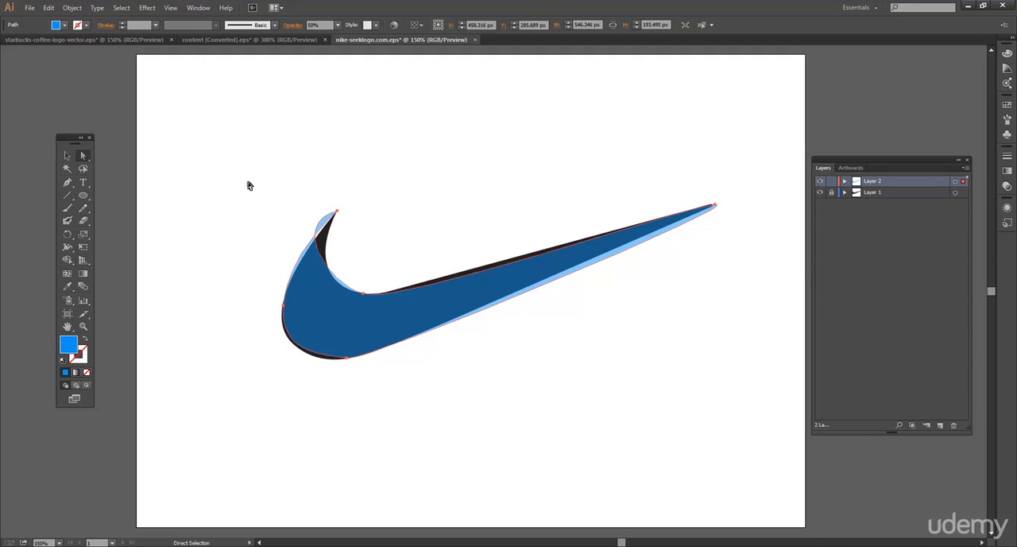
click(338, 213)
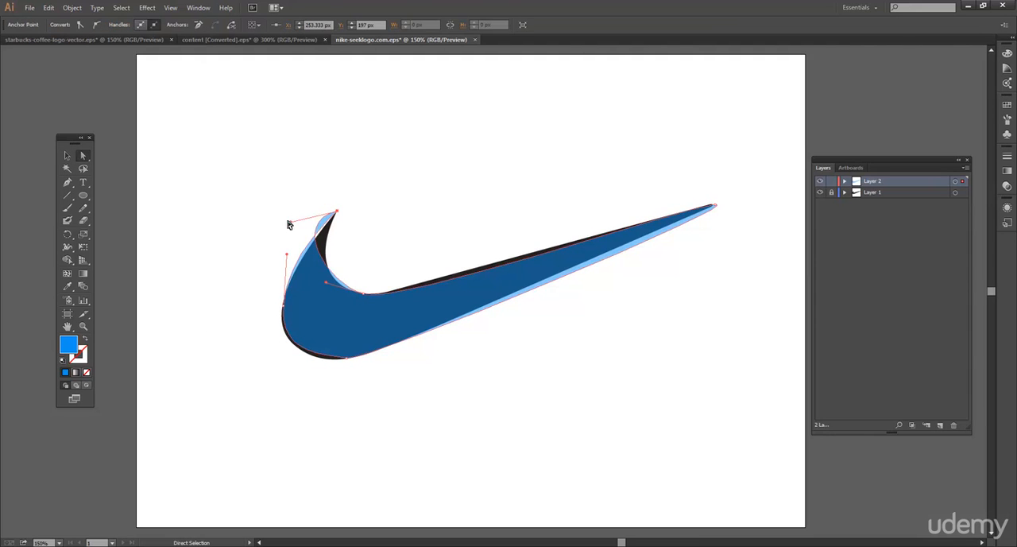
drag(288, 224, 318, 247)
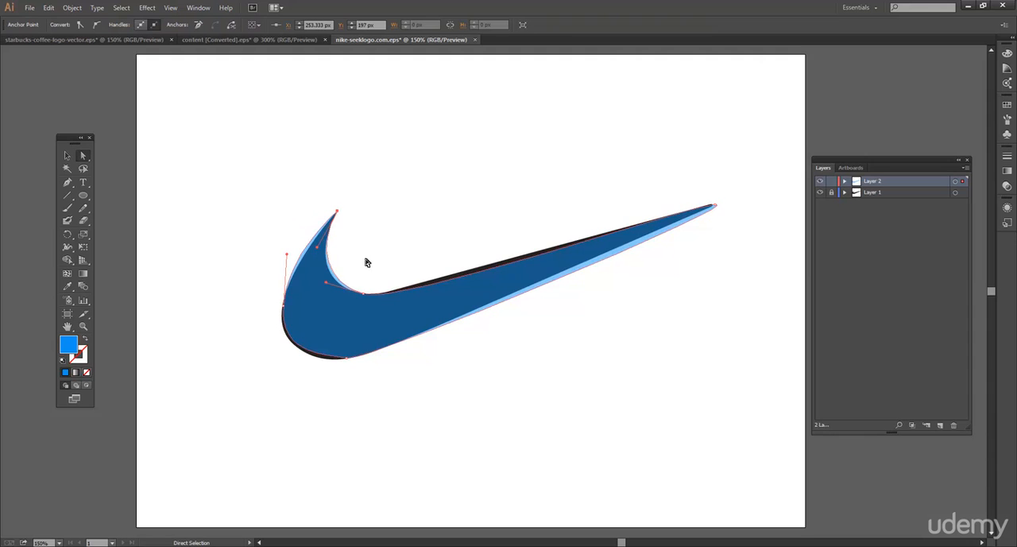
key(v)
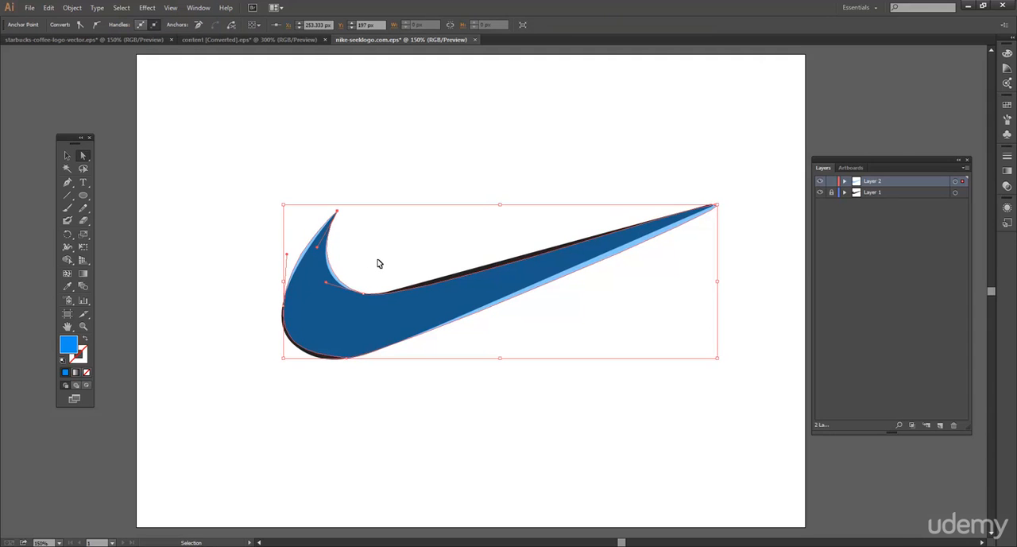
Pull the upper-left tip's inner direction handle further down so the traced path follows the logo's inner curve
key(ctrl+plus)
key(ctrl+plus)
key(ctrl+plus)
key(space)
drag(197, 212, 460, 236)
drag(288, 206, 279, 242)
click(410, 327)
Select the anchor at the base of the inner curve and raise its tail-side direction handle toward the logo's upper edge
drag(512, 360, 597, 342)
drag(558, 263, 495, 267)
drag(556, 240, 640, 225)
drag(452, 241, 302, 277)
drag(371, 313, 596, 250)
drag(399, 283, 722, 201)
drag(352, 347, 202, 325)
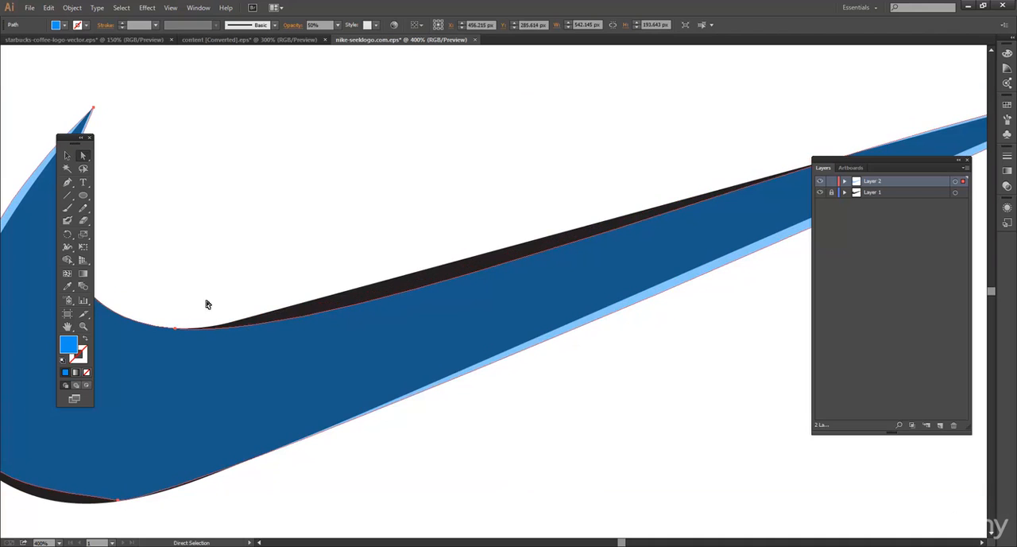
click(204, 300)
click(175, 329)
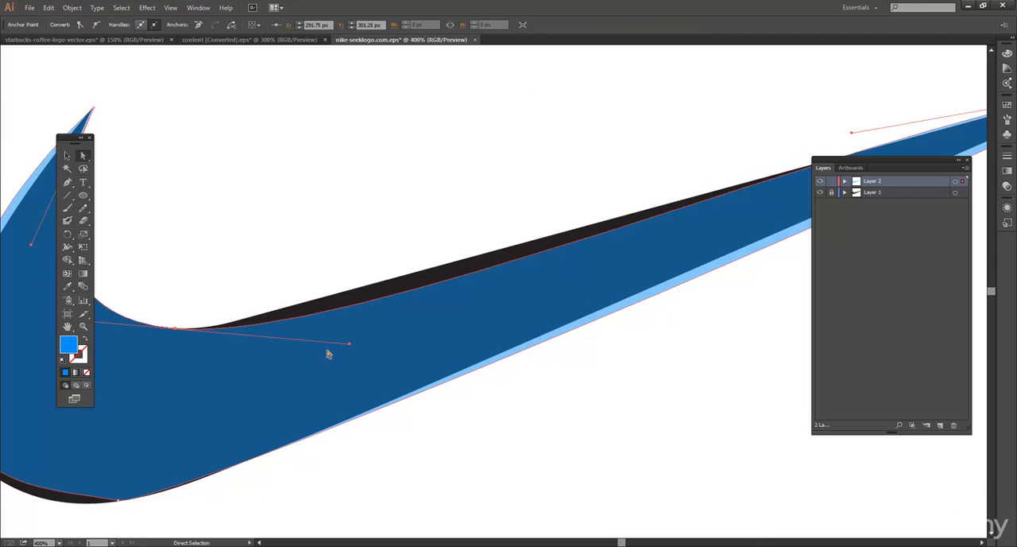
drag(350, 347, 369, 321)
Select the tail's tip anchor and swing its outer direction handle back along the swoosh's lower edge
key(space)
drag(442, 237, 137, 270)
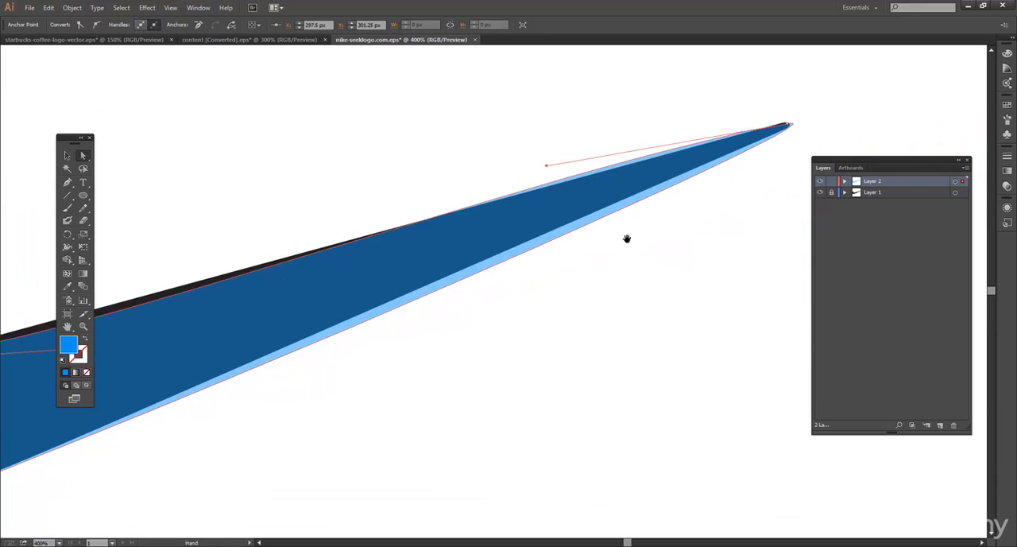
click(789, 126)
drag(769, 155, 655, 119)
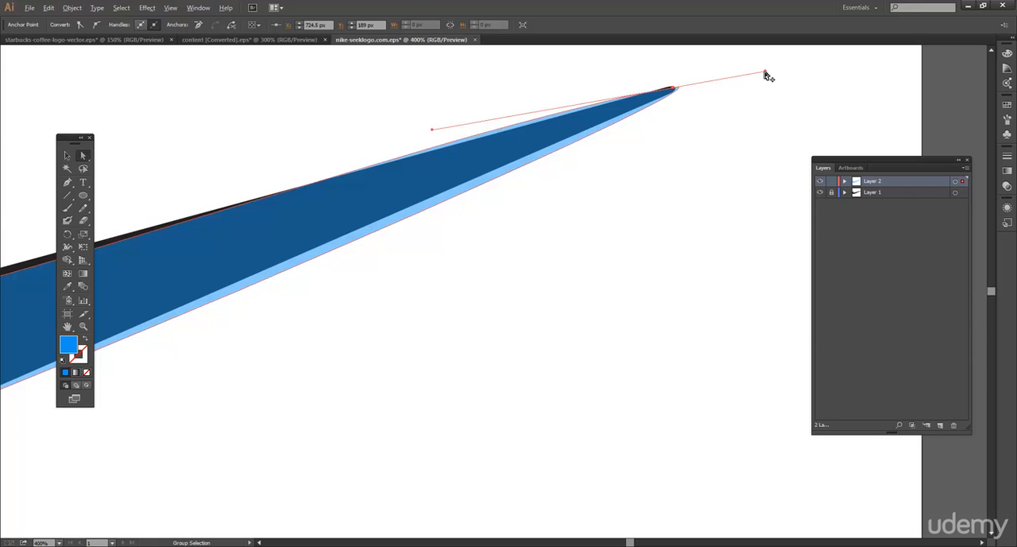
drag(767, 75, 530, 163)
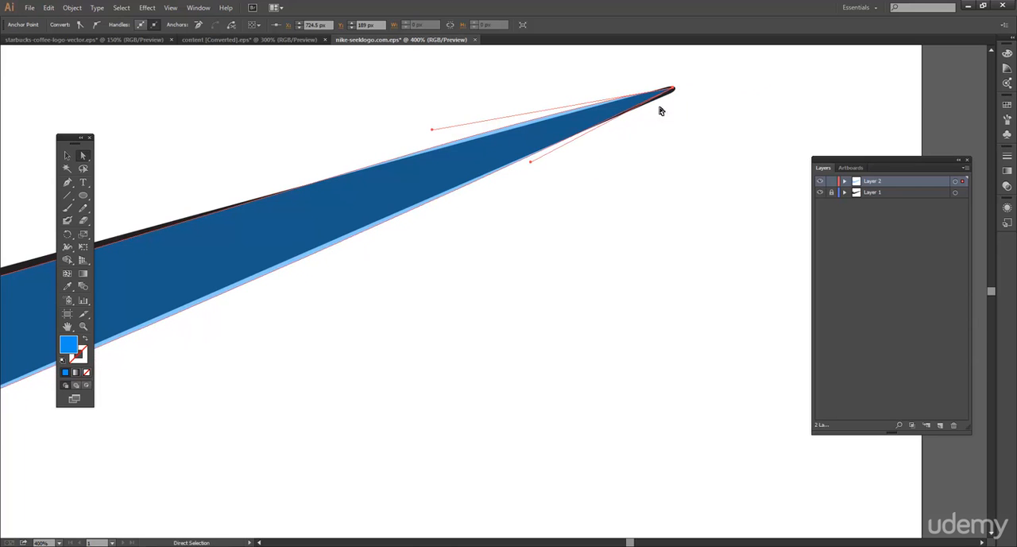
Select the traced path's bottom anchor and pull its left direction handle down to follow the logo's rounded underside
key(space)
drag(466, 259, 787, 150)
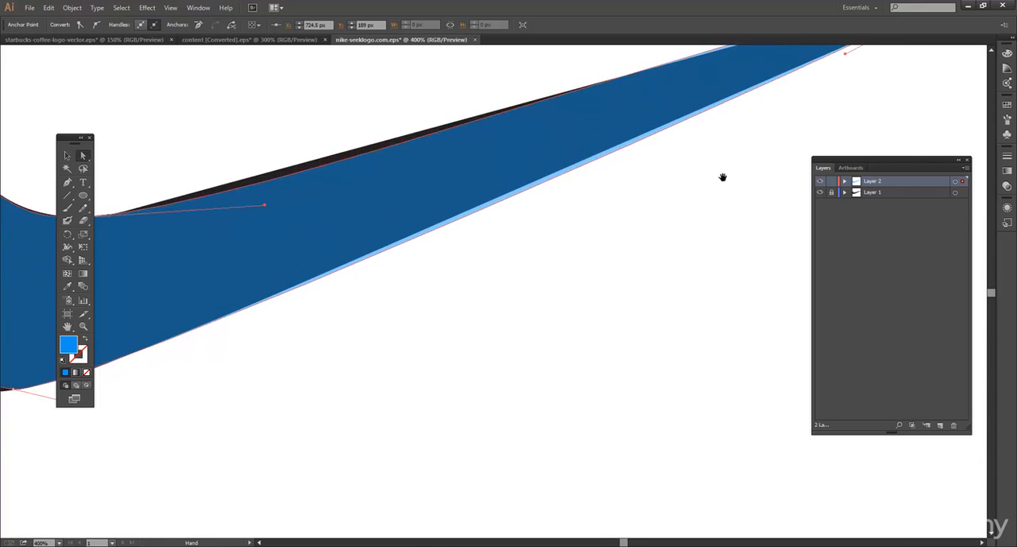
drag(518, 242, 758, 137)
drag(275, 299, 615, 245)
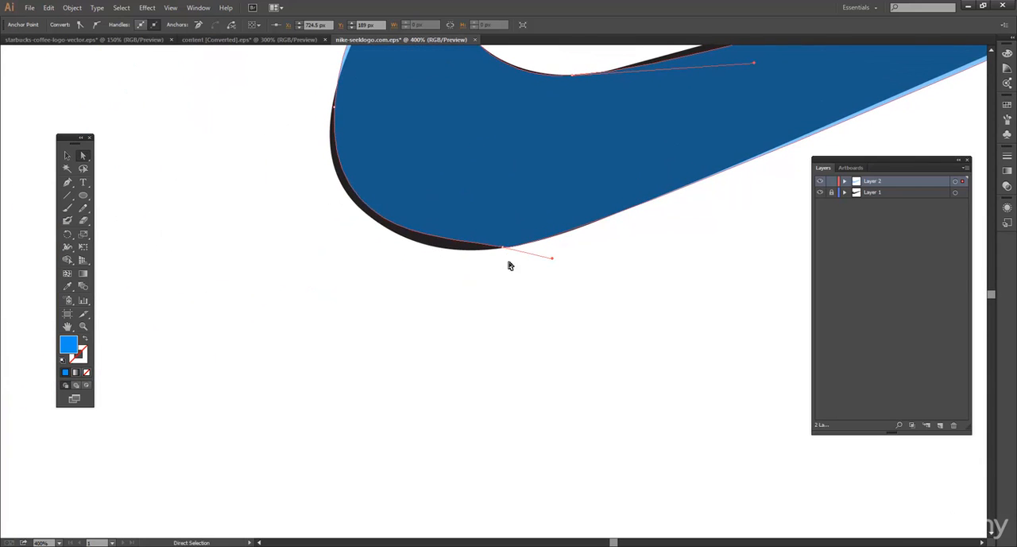
click(503, 249)
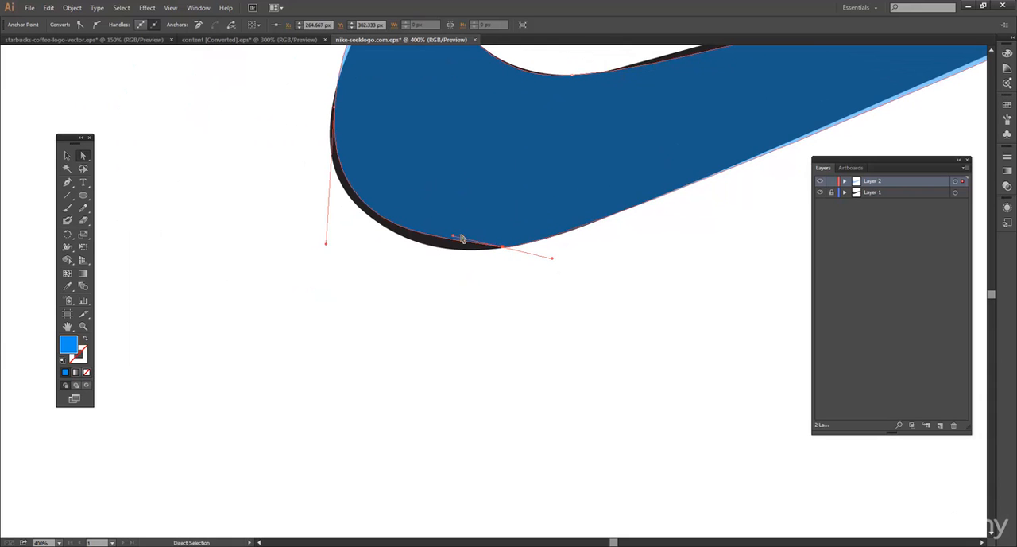
drag(453, 238, 449, 257)
Move the traced path's leftmost anchor slightly down and outward onto the logo's edge
drag(554, 246, 483, 379)
drag(385, 243, 556, 238)
drag(400, 251, 396, 261)
drag(382, 199, 331, 278)
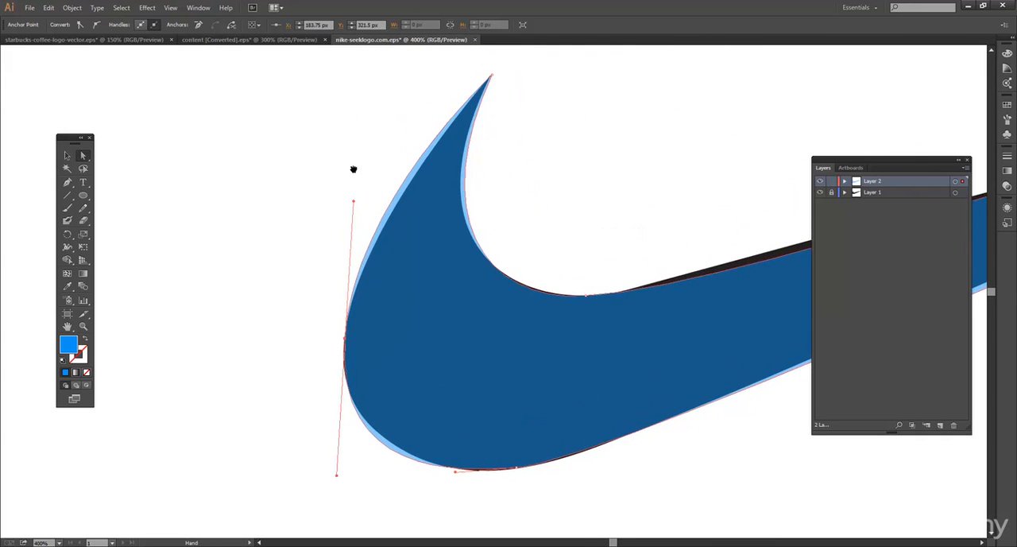
Select the inner curve's base anchor again and lift its tail-side direction handle slightly to refine the upper edge
drag(384, 157, 240, 183)
drag(565, 333, 462, 271)
click(275, 291)
drag(565, 198, 441, 240)
drag(776, 161, 528, 156)
drag(463, 167, 958, 88)
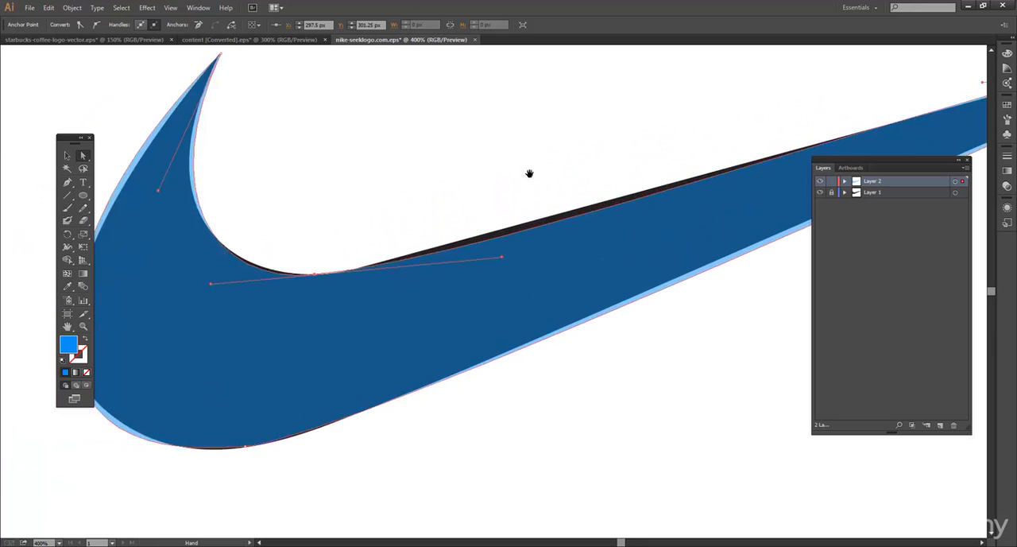
drag(416, 218, 374, 270)
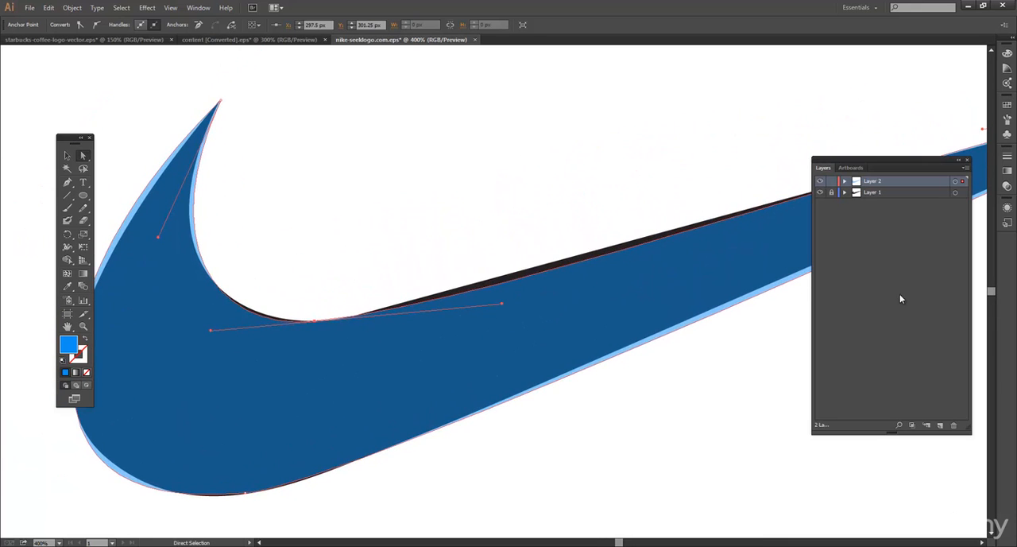
Hide Layer 1, deselect the path and show the whole traced swoosh on the artboard
click(820, 192)
click(543, 193)
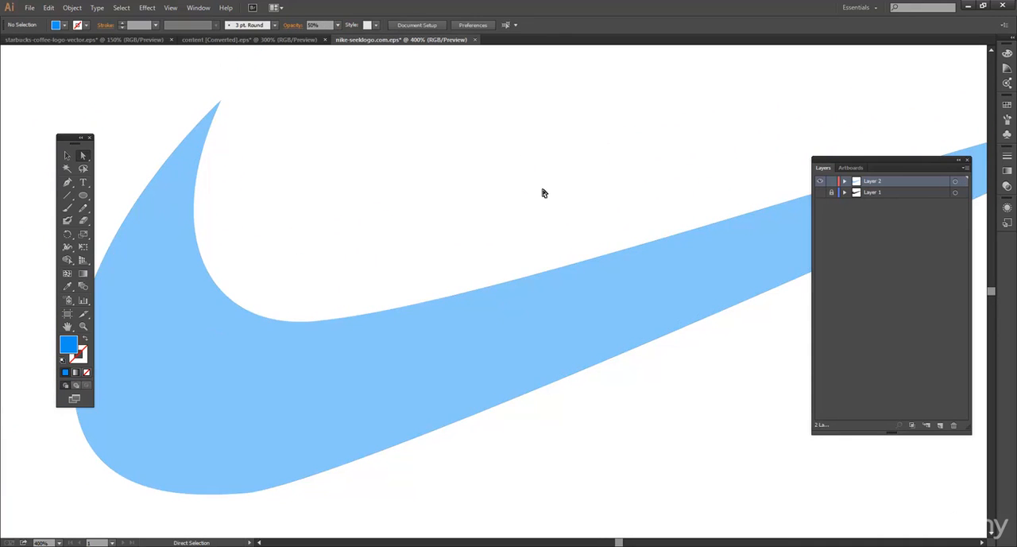
key(ctrl+0)
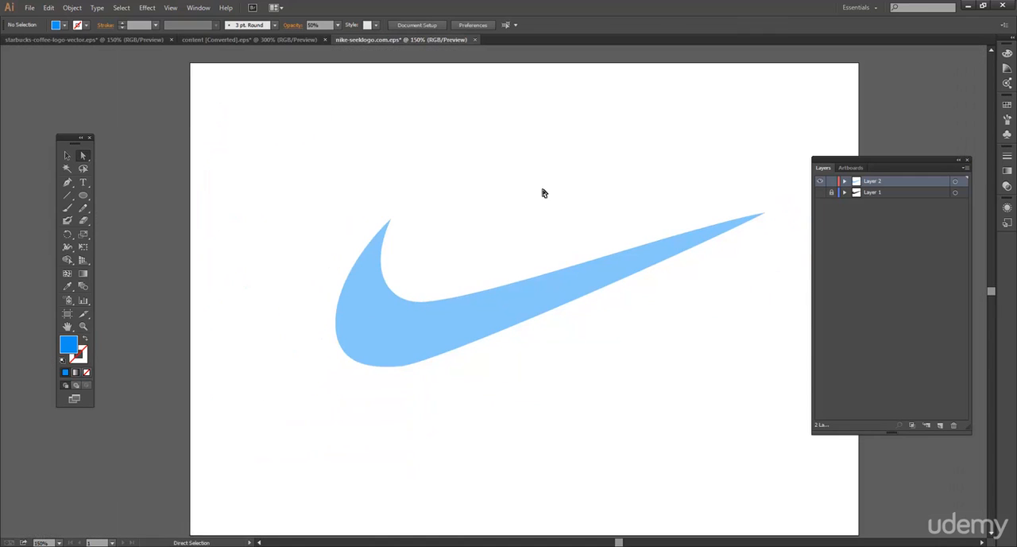
drag(636, 296, 569, 259)
drag(454, 177, 476, 215)
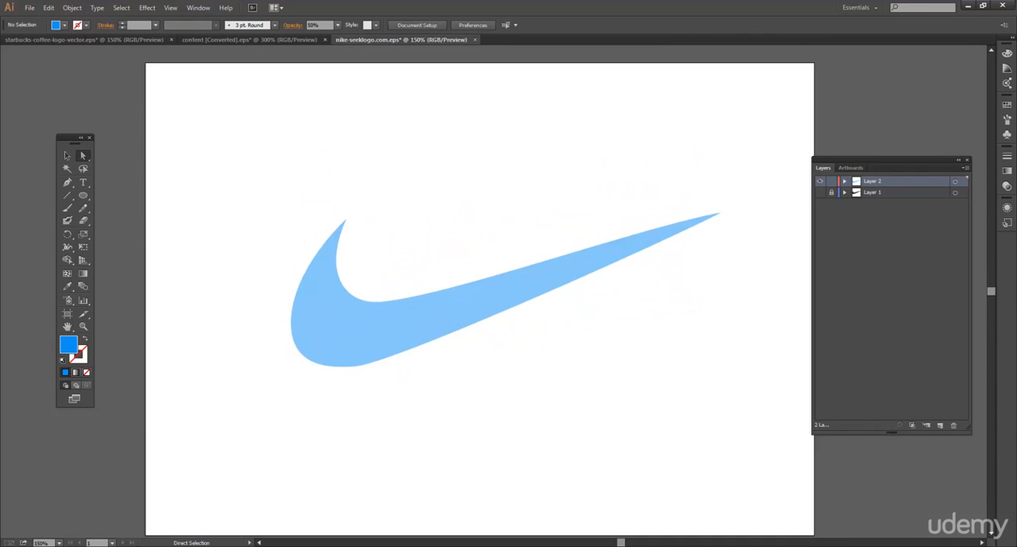